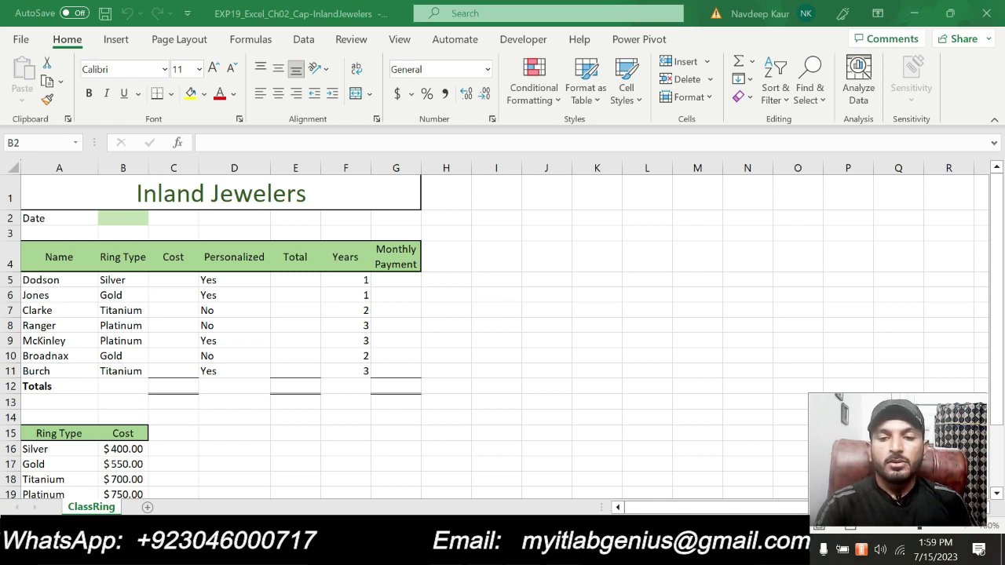
- Switch to the Word instructions and highlight the project description and the step 1 text in turquoise
key("alt+Tab")
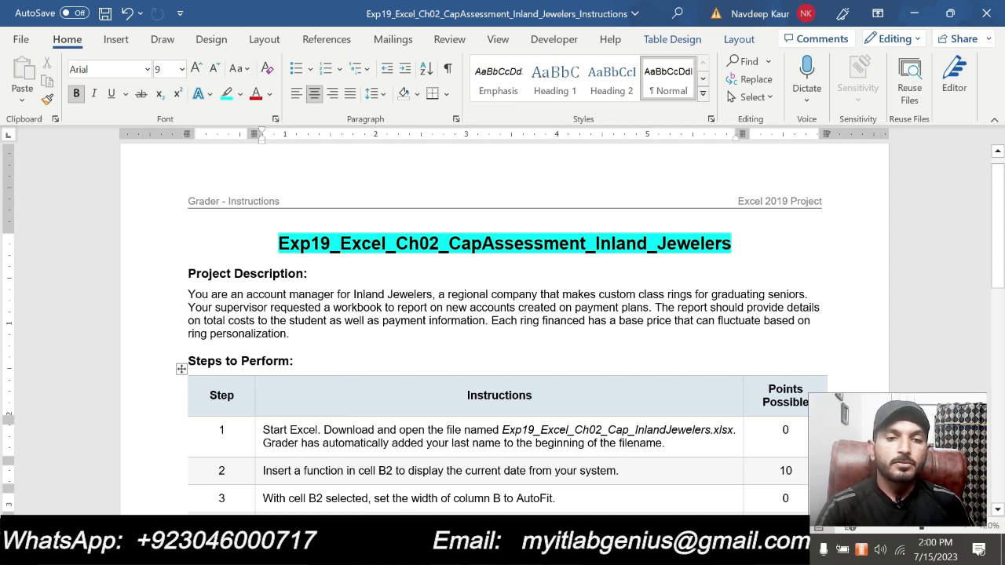
left_click_drag(186, 273, 289, 334)
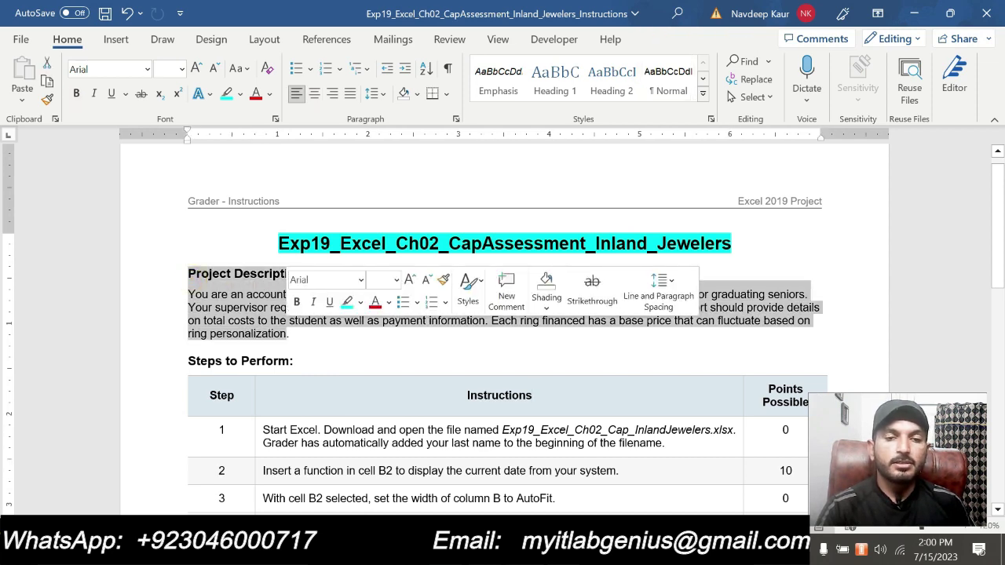
left_click(347, 302)
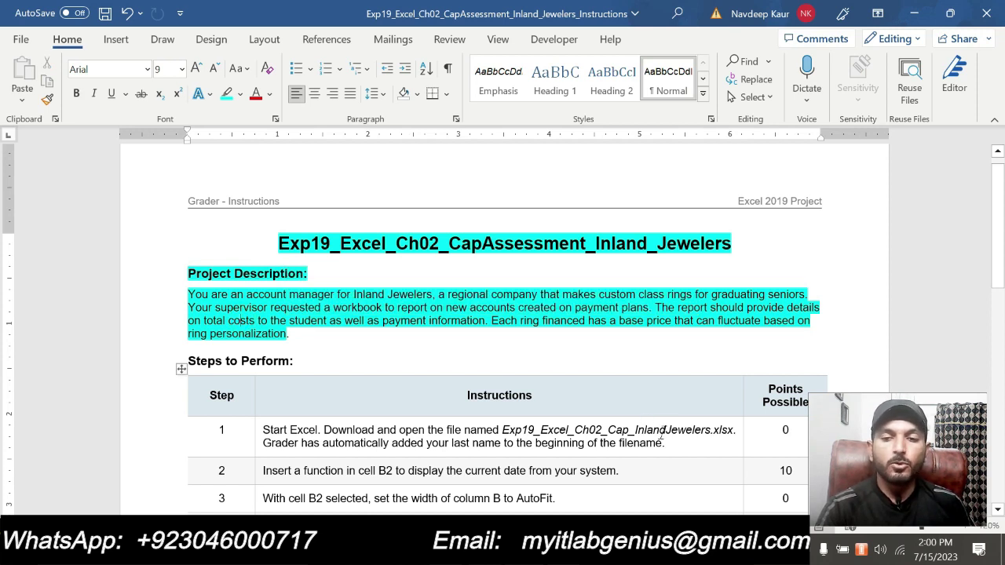
left_click_drag(640, 431, 337, 442)
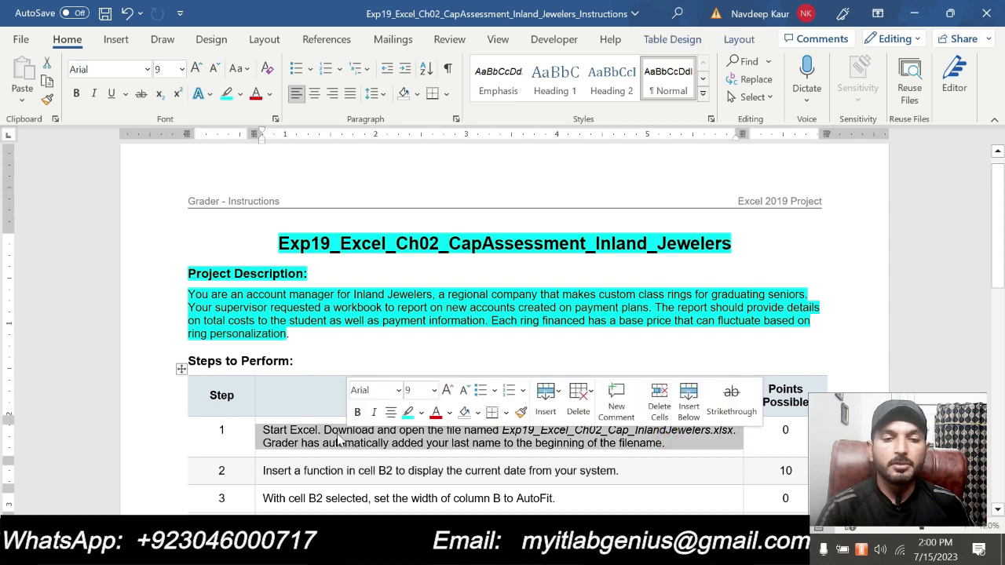
left_click(408, 412)
scroll(417, 413, "down", 3)
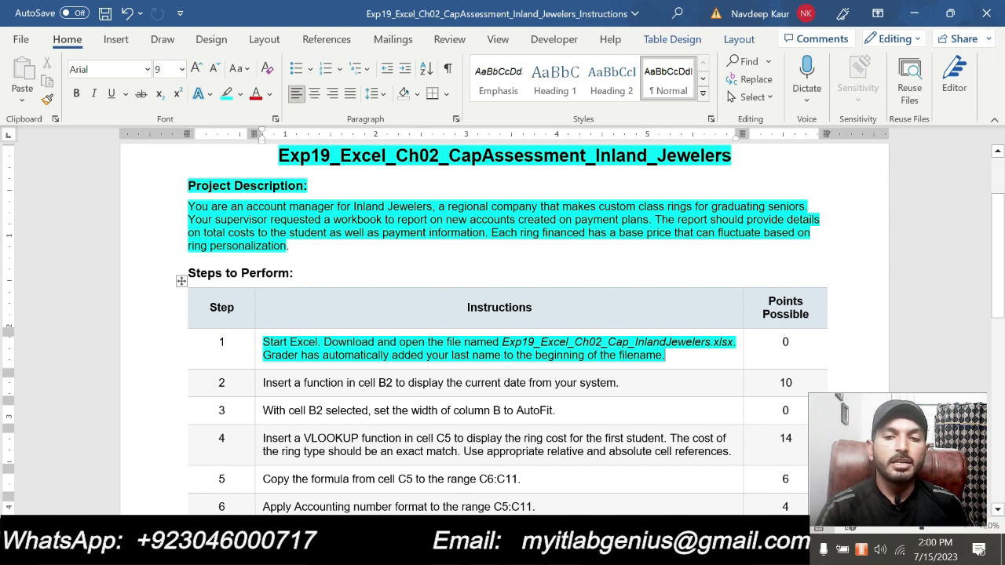
- Look over the ClassRing worksheet in Excel and return to the Word instructions
key("alt+Tab")
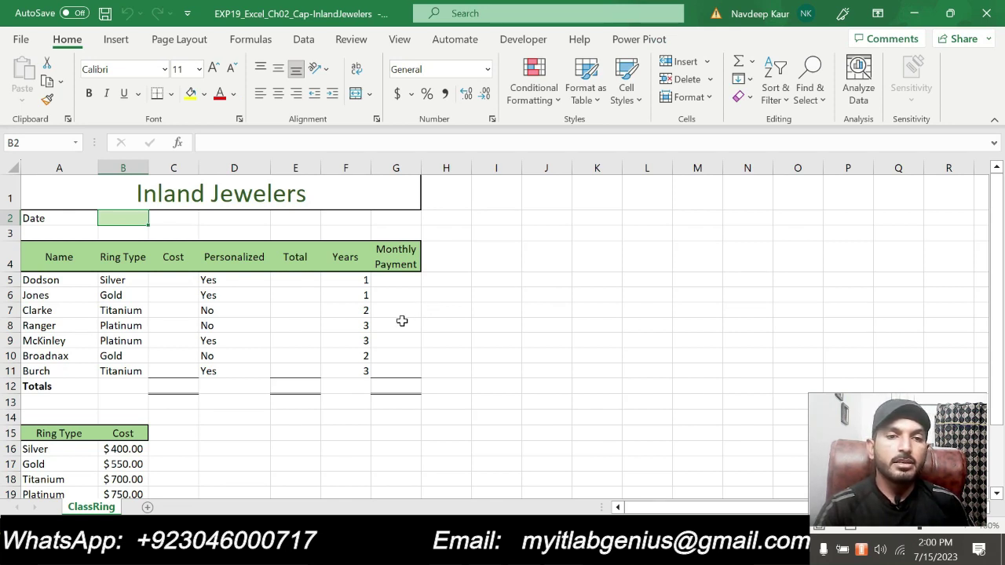
scroll(460, 335, "down", 1)
scroll(471, 346, "up", 1)
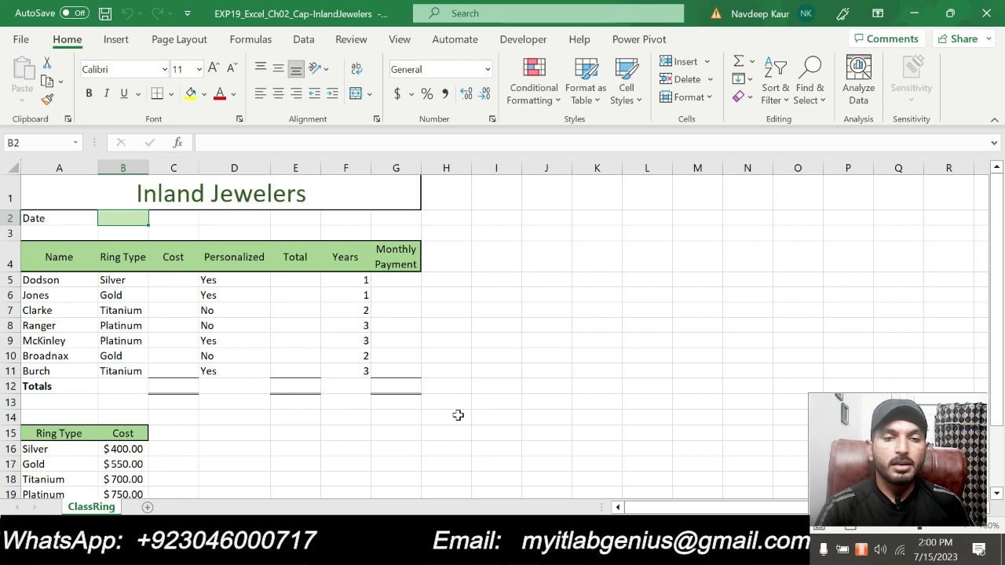
key("alt+Tab")
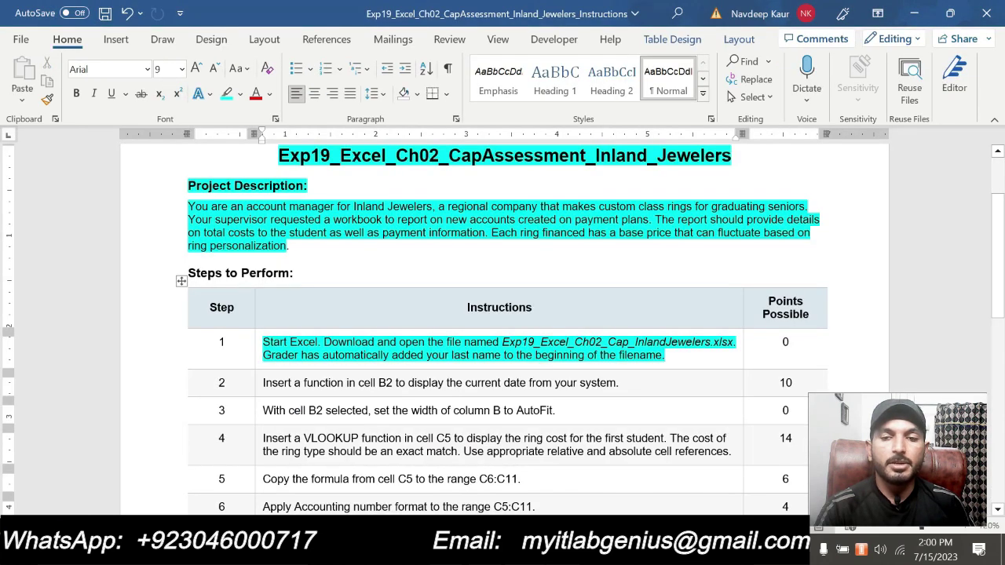
- Remove the highlight from the step 1 text and append "]]" to the end of it
left_click(685, 357)
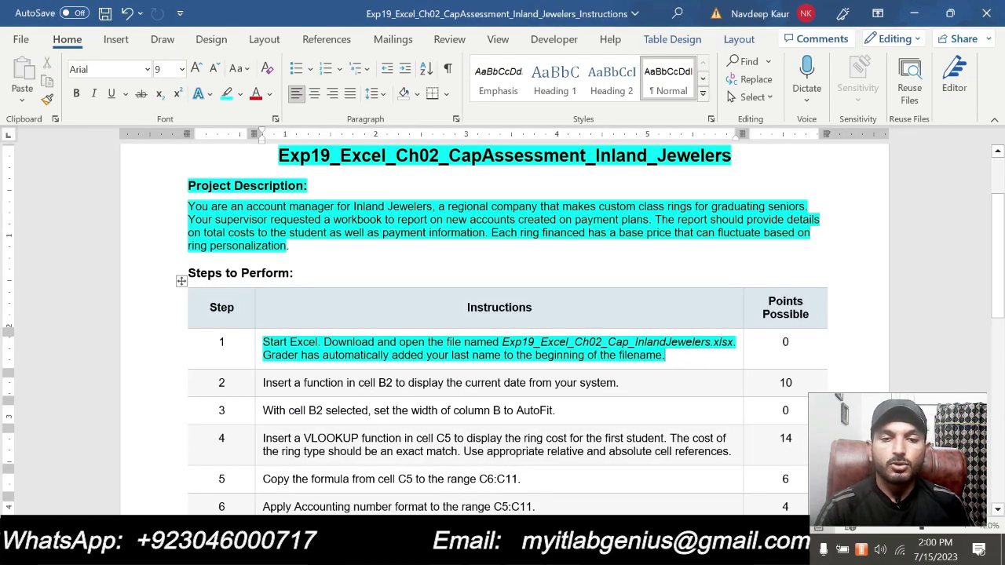
left_click_drag(663, 355, 275, 350)
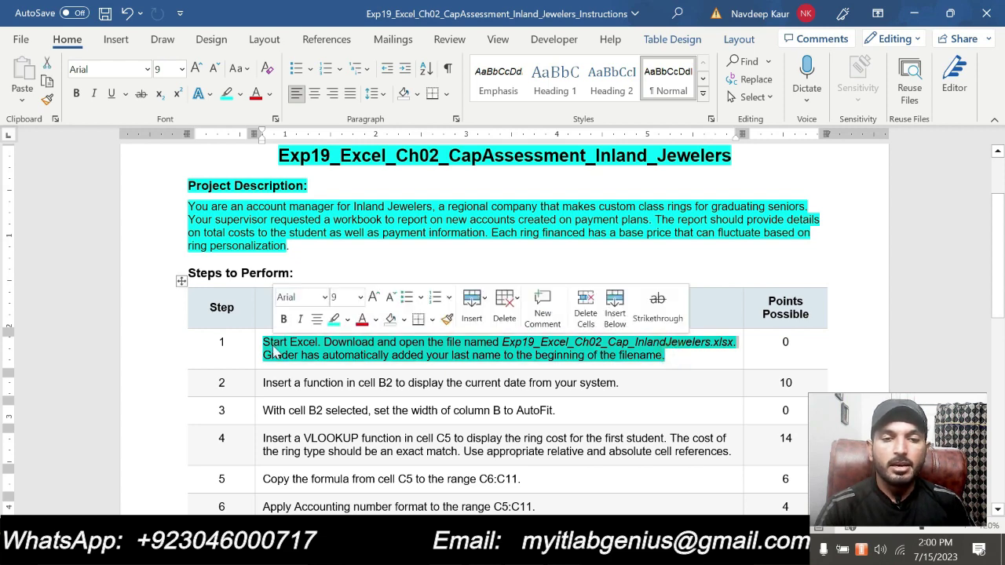
left_click(333, 318)
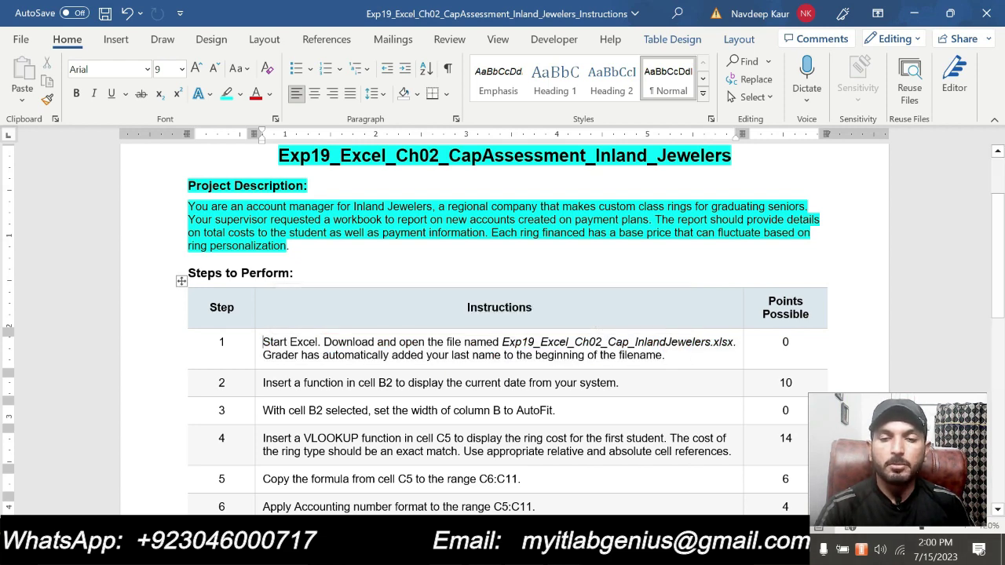
left_click(694, 358)
type("]]")
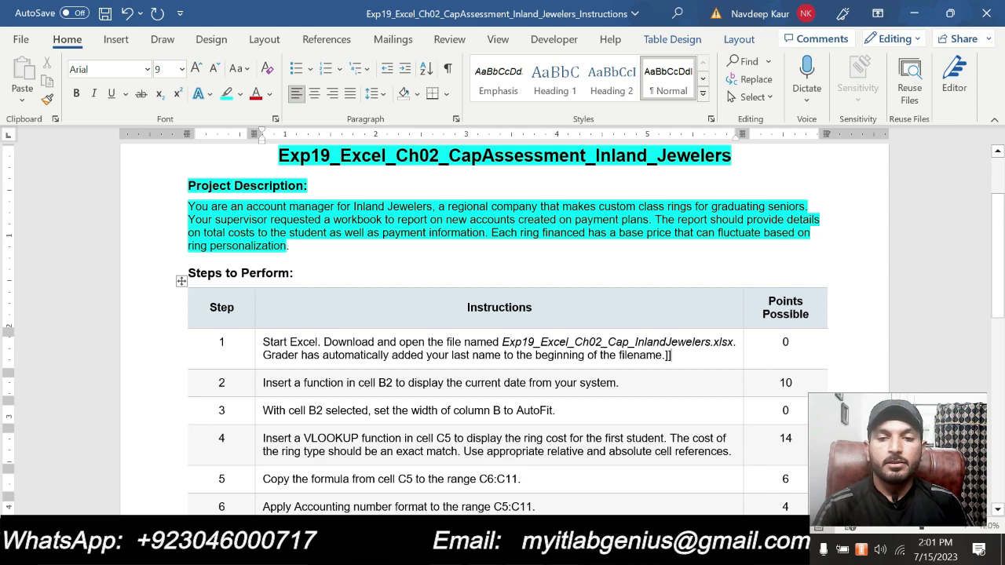
- Highlight the step 2 instruction about inserting the current date function in turquoise
left_click_drag(630, 382, 262, 383)
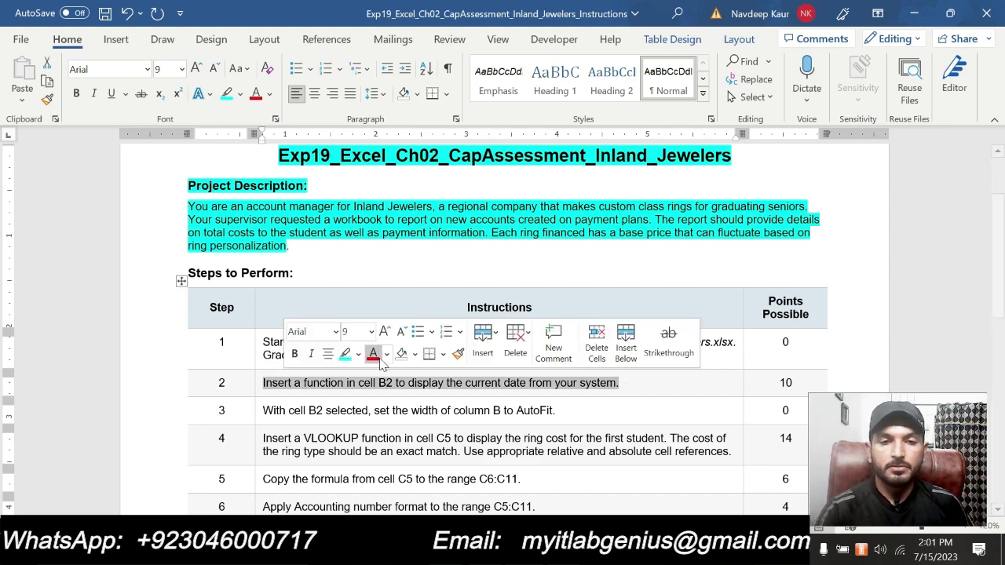
left_click(350, 356)
left_click(346, 410)
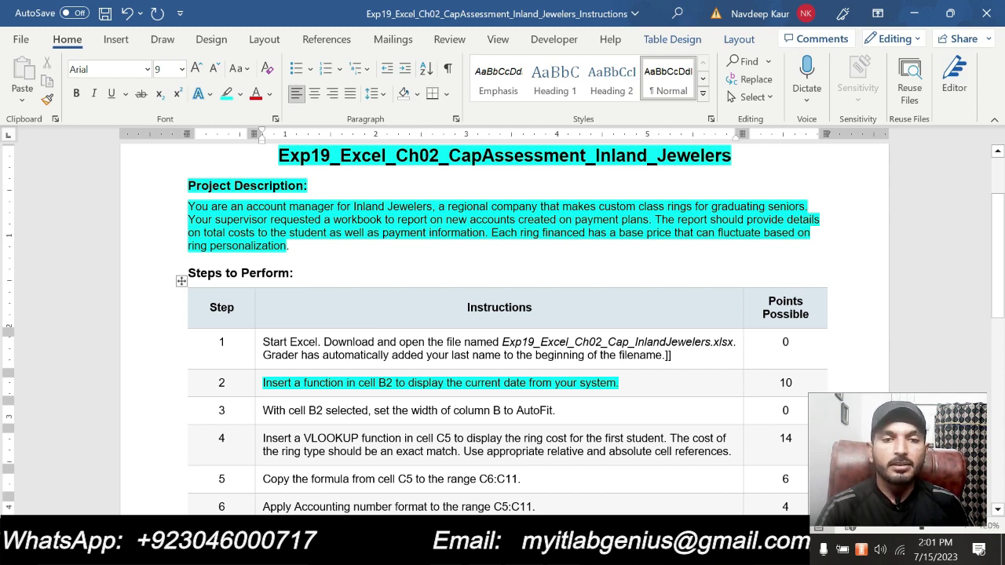
- Switch to the Excel workbook and insert =TODAY() in cell B2
key("alt+Tab")
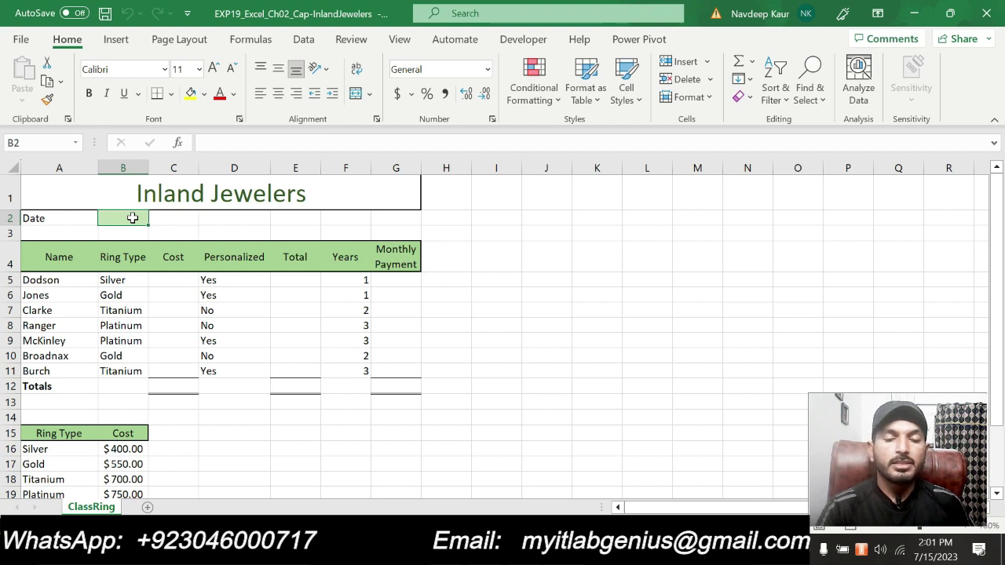
type("=")
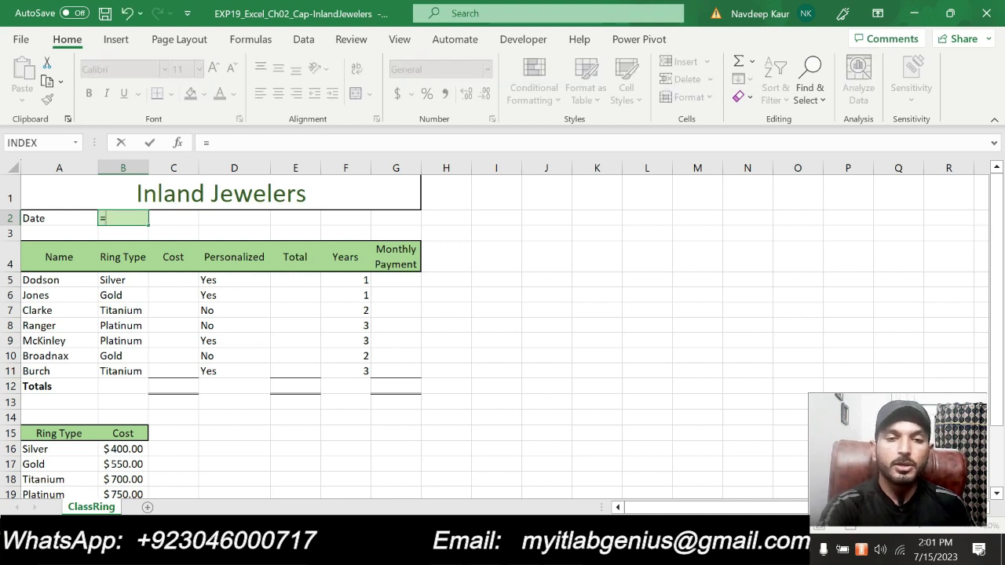
type("tod")
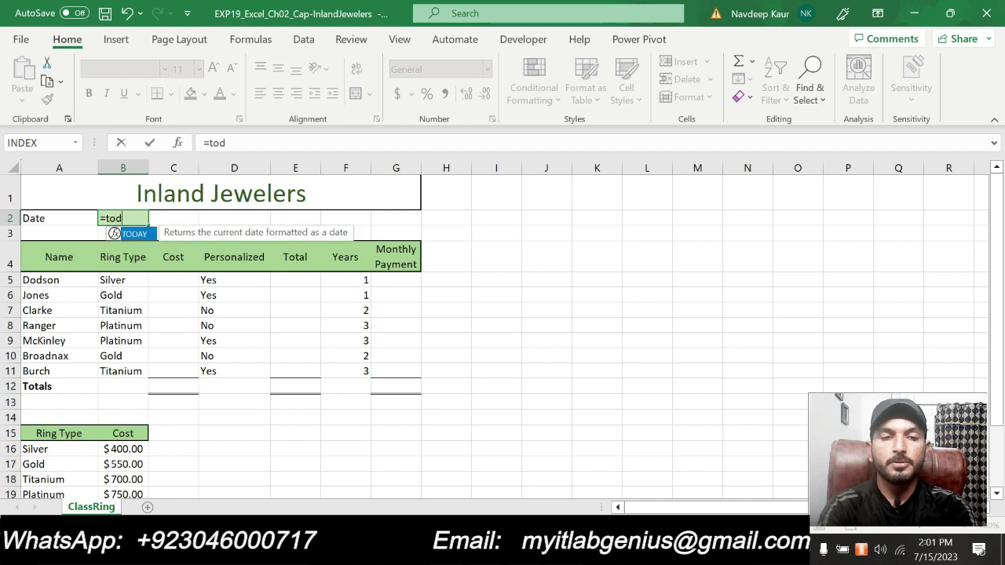
double_click(135, 235)
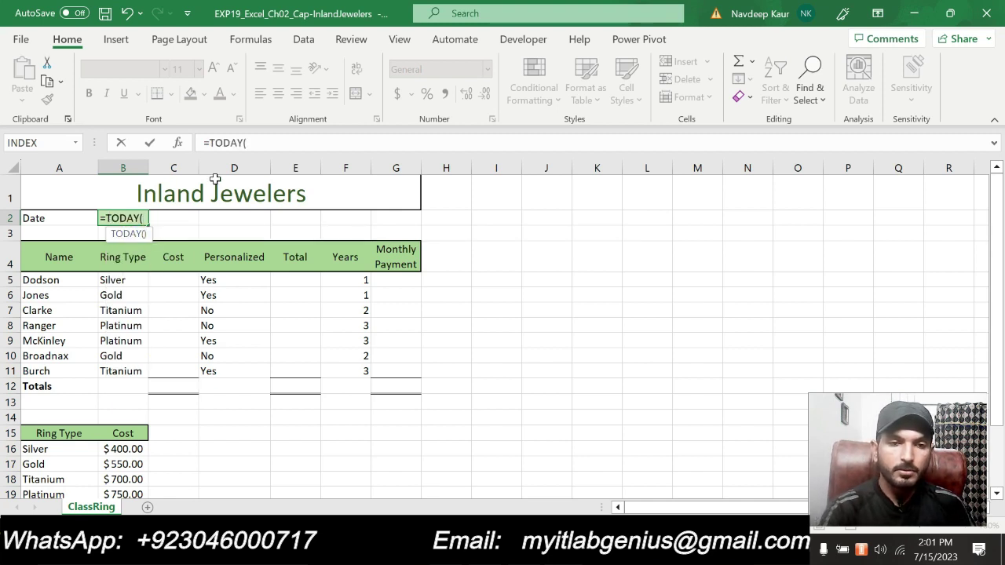
left_click(247, 145)
type(")")
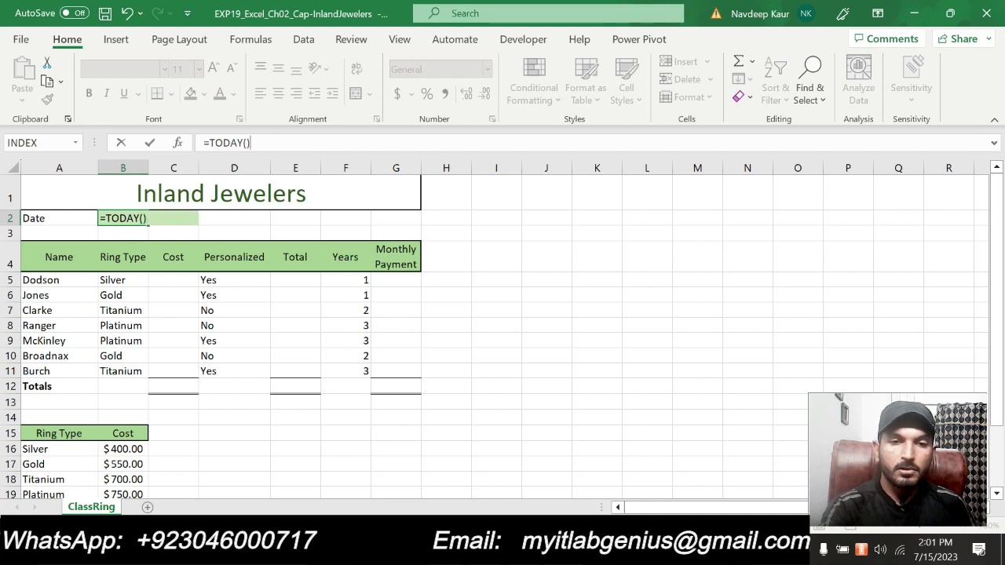
key("Return")
left_click(134, 218)
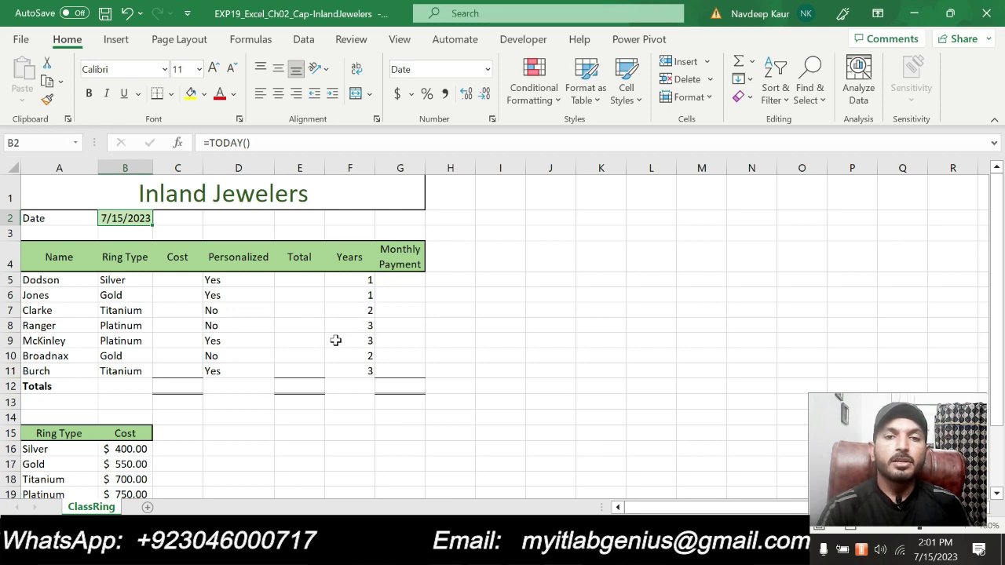
- Switch to the Word instructions and remove the highlight from step 2 and from the project description
key("alt+Tab")
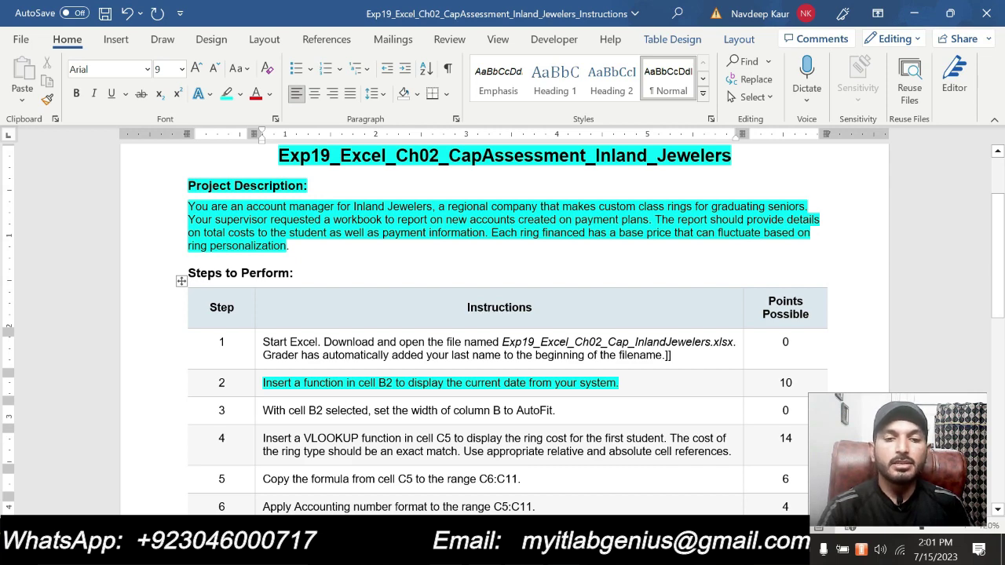
left_click_drag(263, 383, 570, 391)
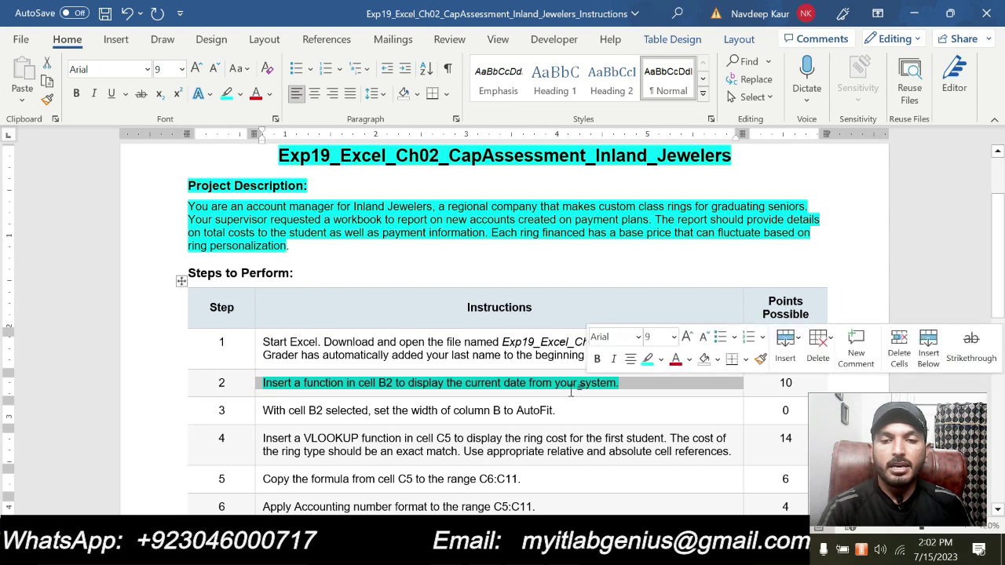
left_click(647, 358)
left_click_drag(344, 248, 336, 242)
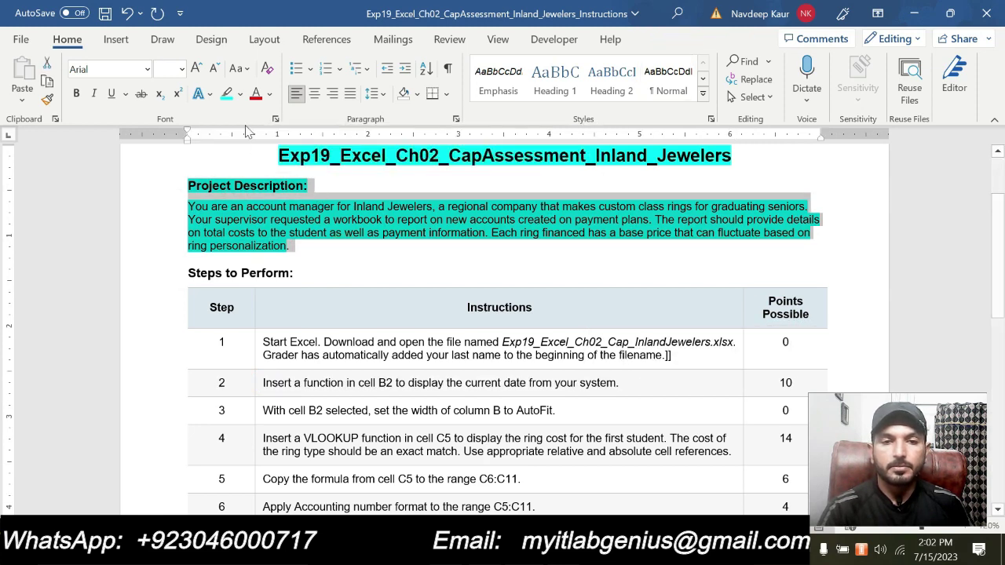
left_click(240, 94)
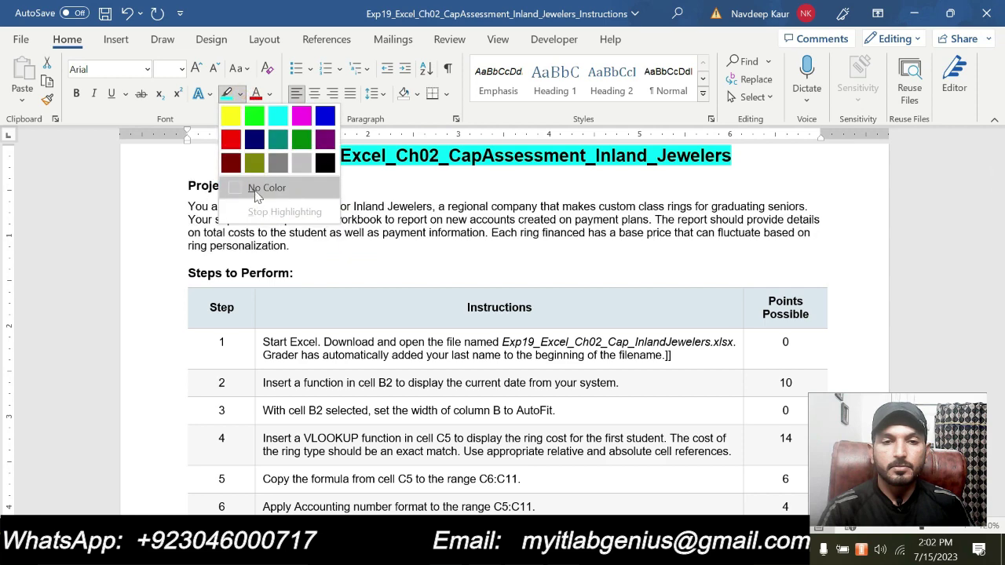
left_click(259, 189)
- Highlight the step 3 instruction about setting column B to AutoFit in turquoise
scroll(502, 329, "down", 1)
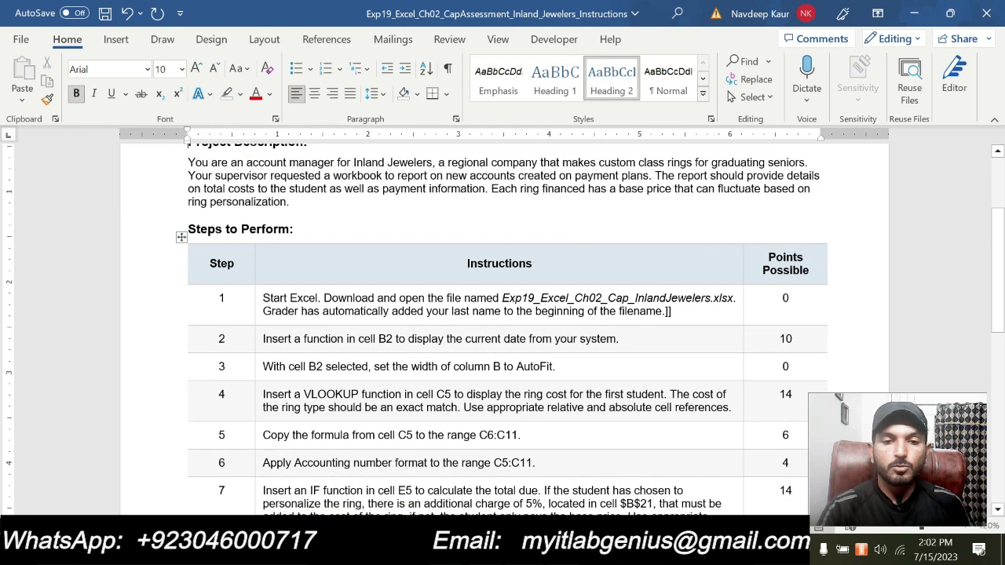
left_click_drag(259, 366, 554, 369)
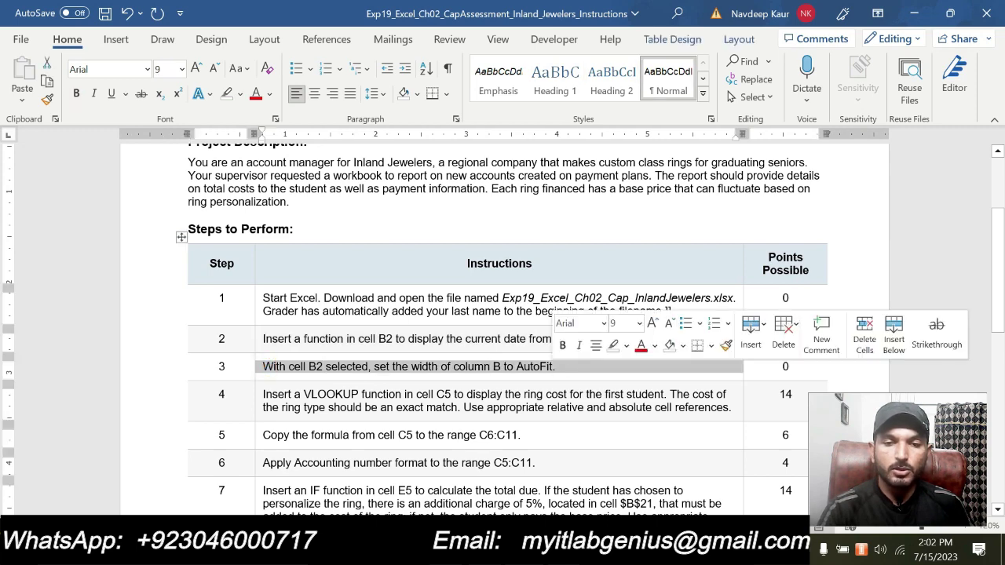
left_click(626, 345)
left_click(660, 370)
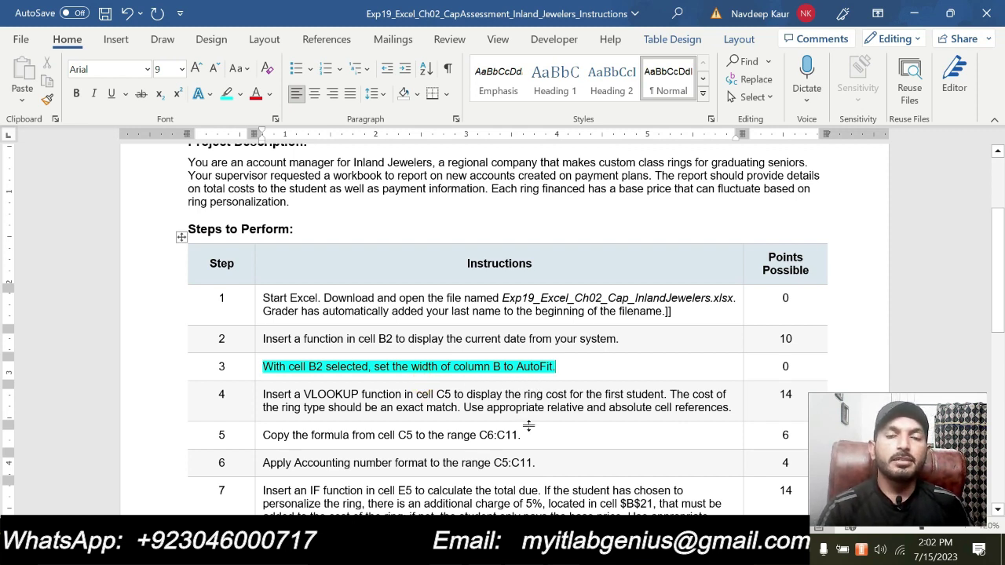
- Check column B in the Excel workbook, then return to Word and remove the highlight from step 3
key("alt+Tab")
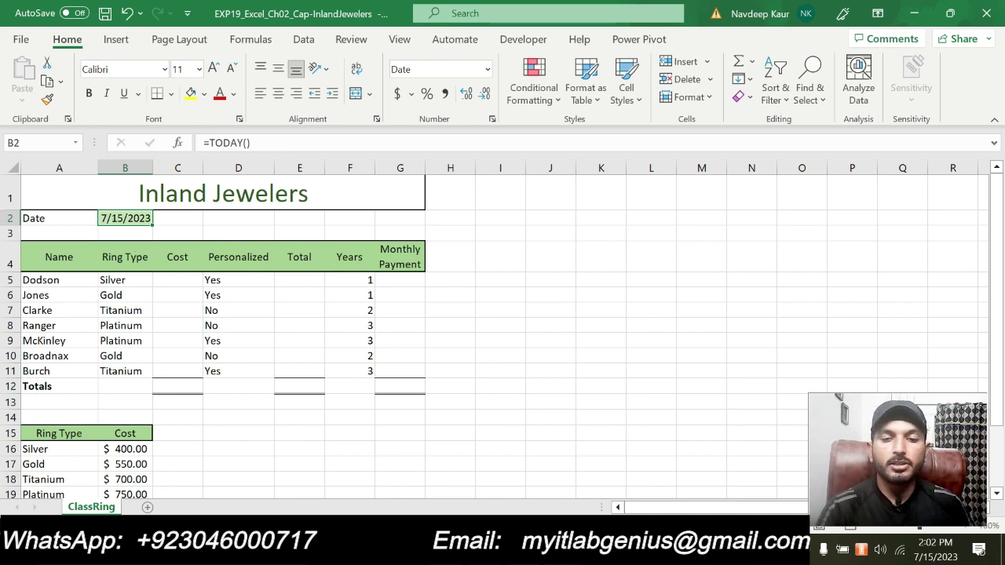
key("alt+Tab")
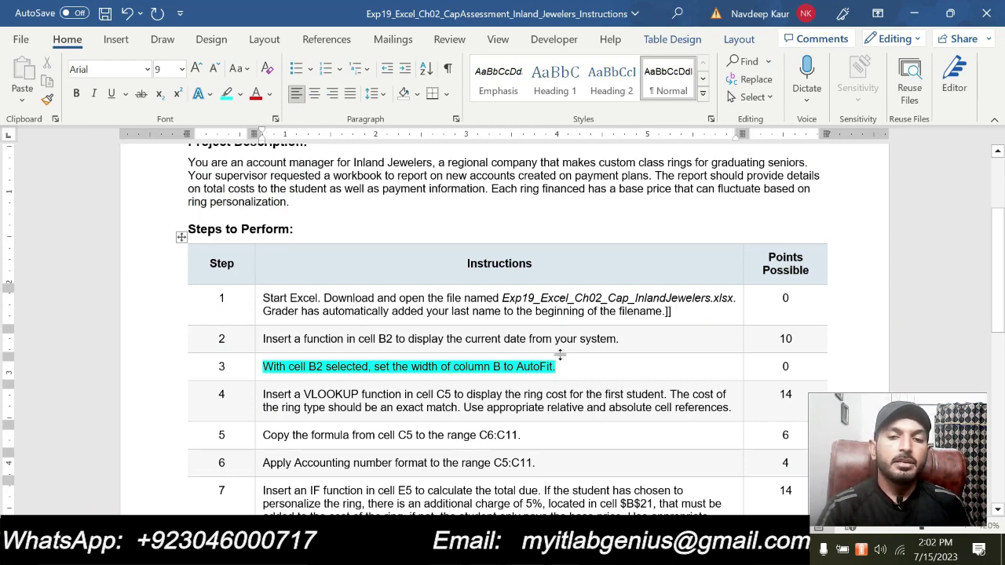
mouse_move(556, 366)
left_mouse_down()
mouse_move(549, 339)
mouse_move(551, 365)
left_mouse_up()
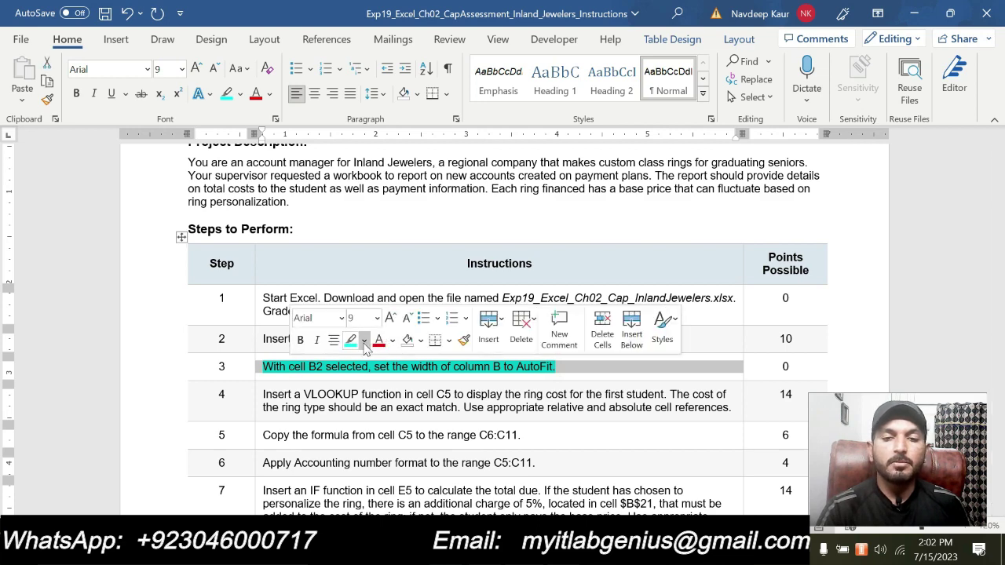
left_click(355, 347)
- Highlight the step 4 instruction about the VLOOKUP function in cell C5 in turquoise
scroll(399, 381, "down", 2)
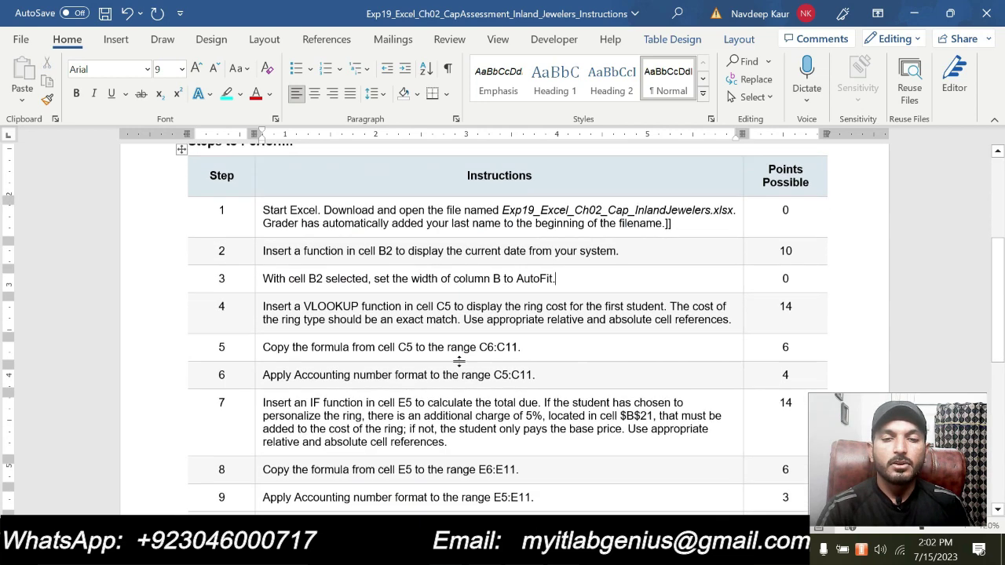
left_click_drag(732, 319, 271, 308)
left_click(323, 284)
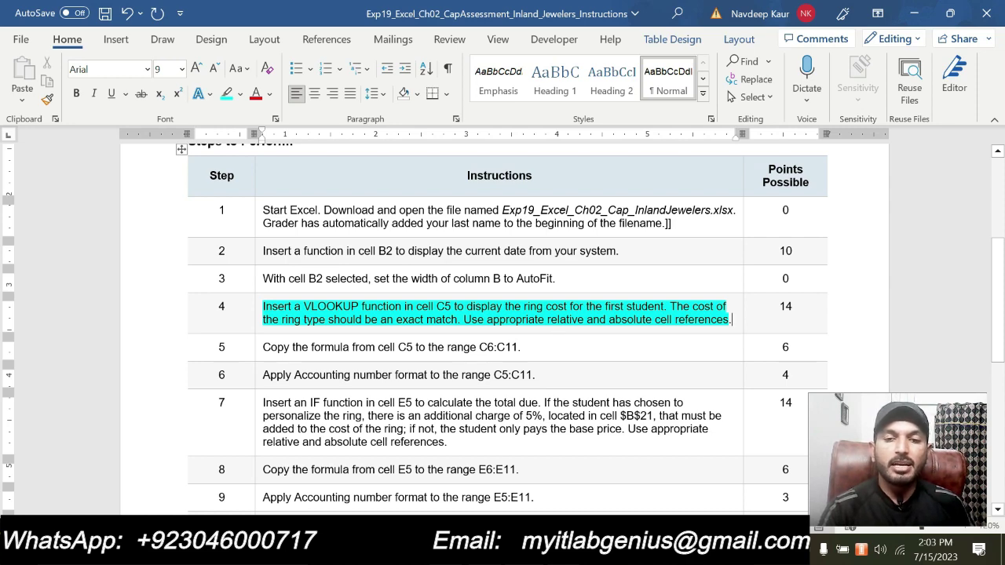
- Review the step 4 instruction, then switch to the Excel workbook and examine the first student's row and the ring cost table in A16:B19
scroll(587, 359, "up", 5)
scroll(587, 359, "down", 1)
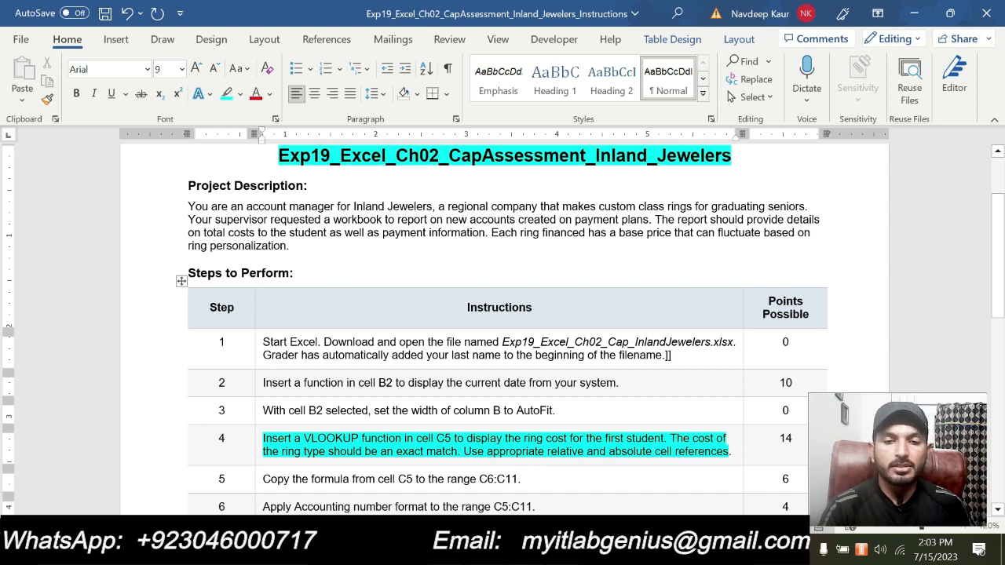
key("alt+Tab")
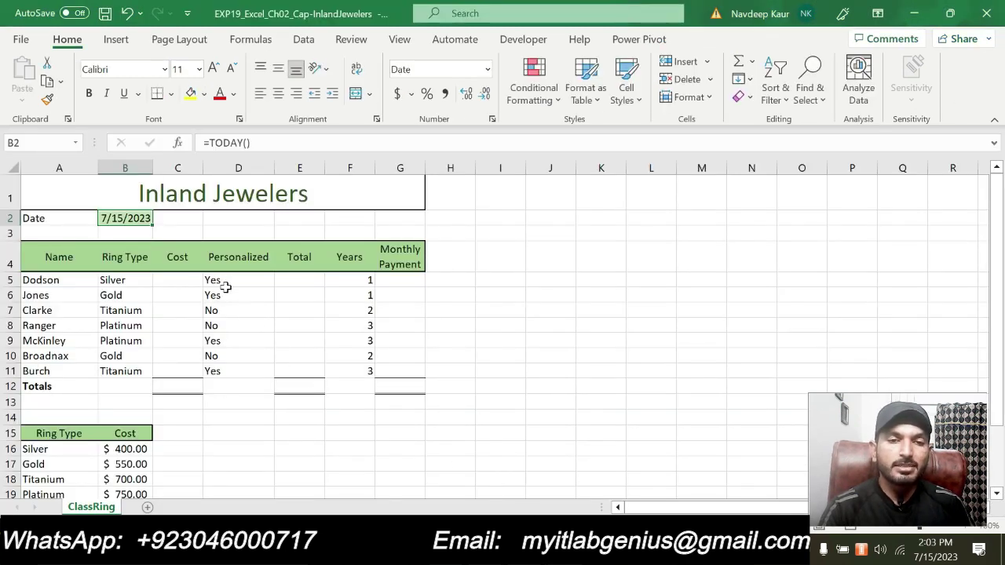
left_click(190, 282)
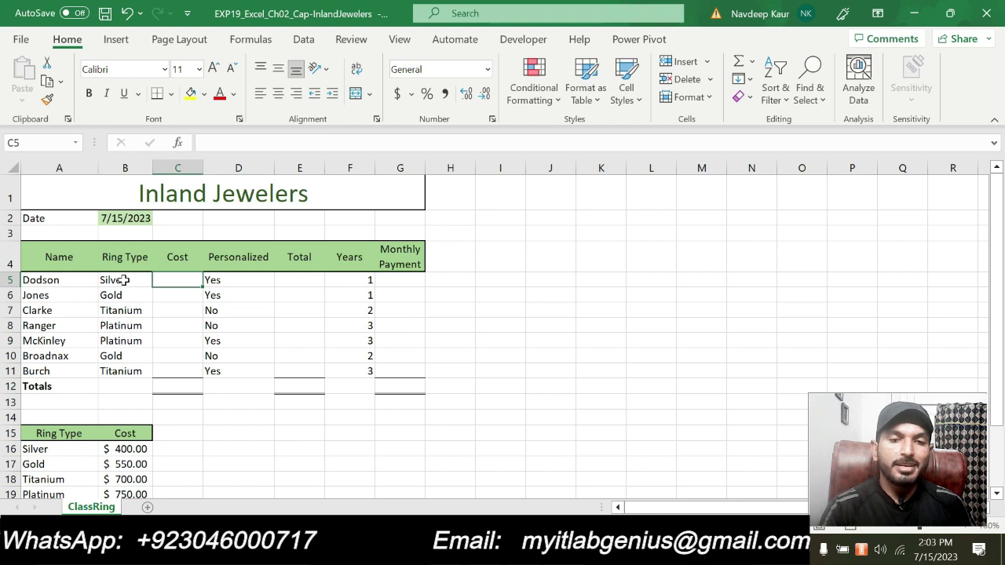
left_click(58, 281)
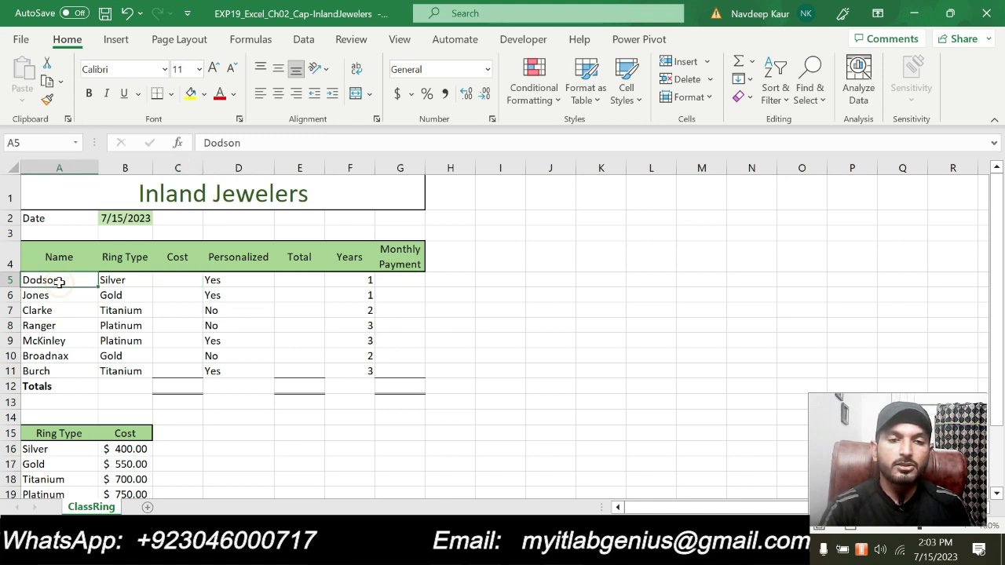
scroll(179, 403, "down", 1)
left_click(30, 403)
left_click_drag(30, 402, 138, 445)
scroll(199, 337, "up", 1)
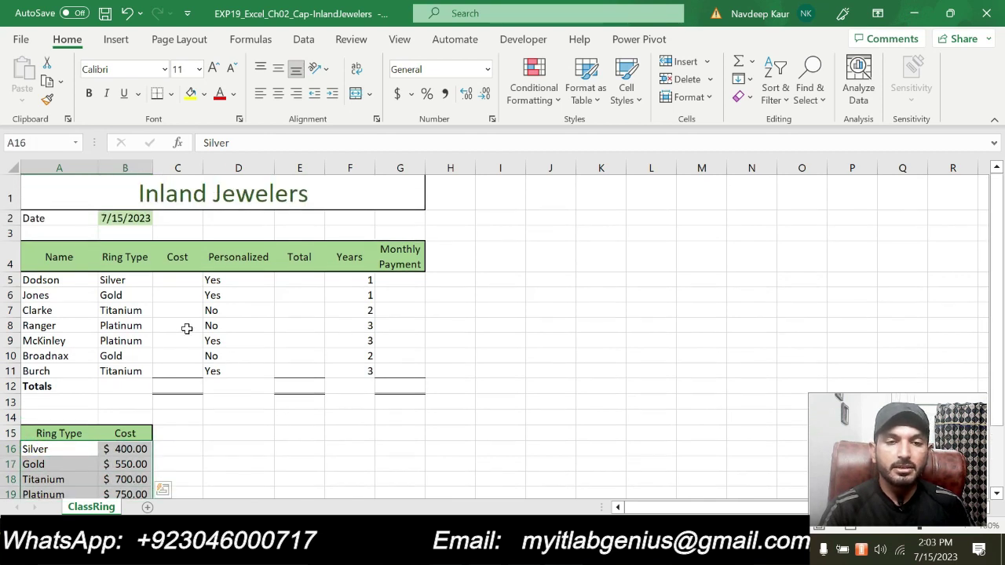
- Start a VLOOKUP function in cell C5 with its function arguments dialog and set the lookup value to B5
left_click(175, 281)
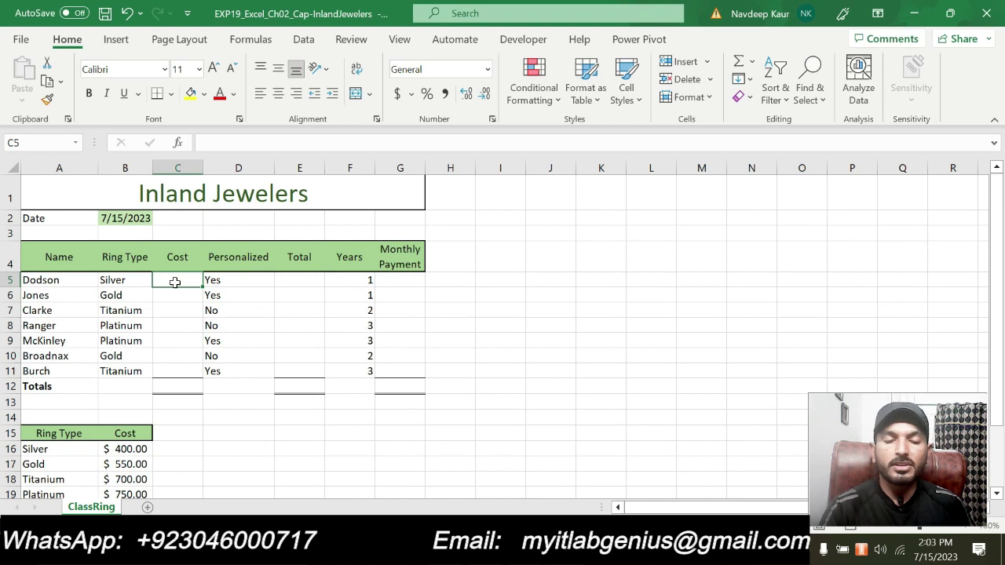
type("=")
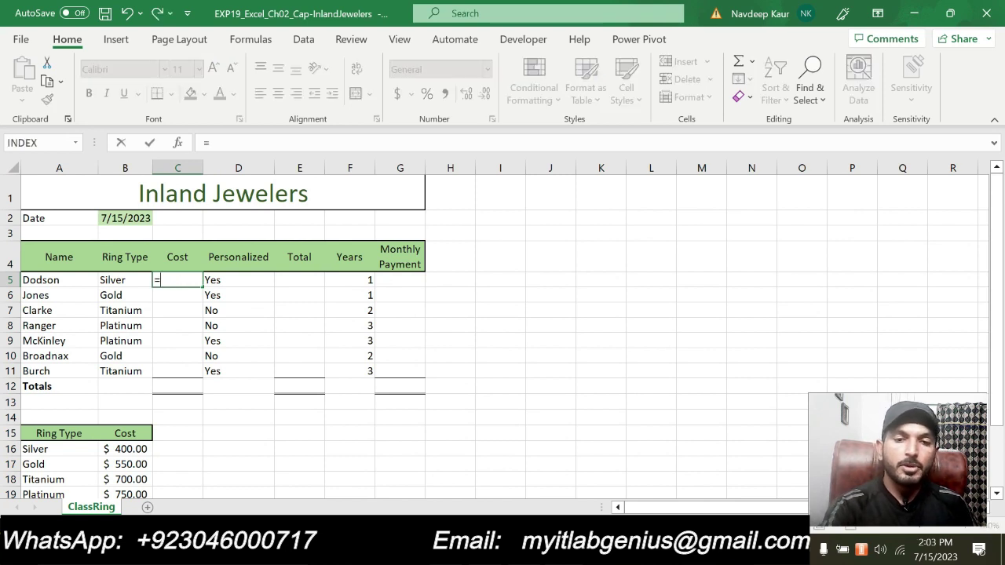
type("vl")
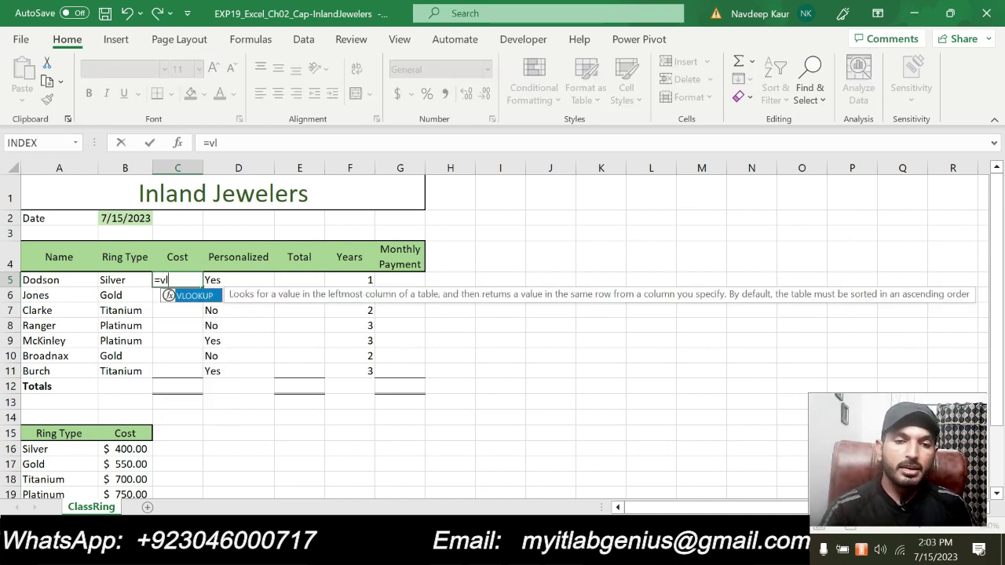
double_click(196, 295)
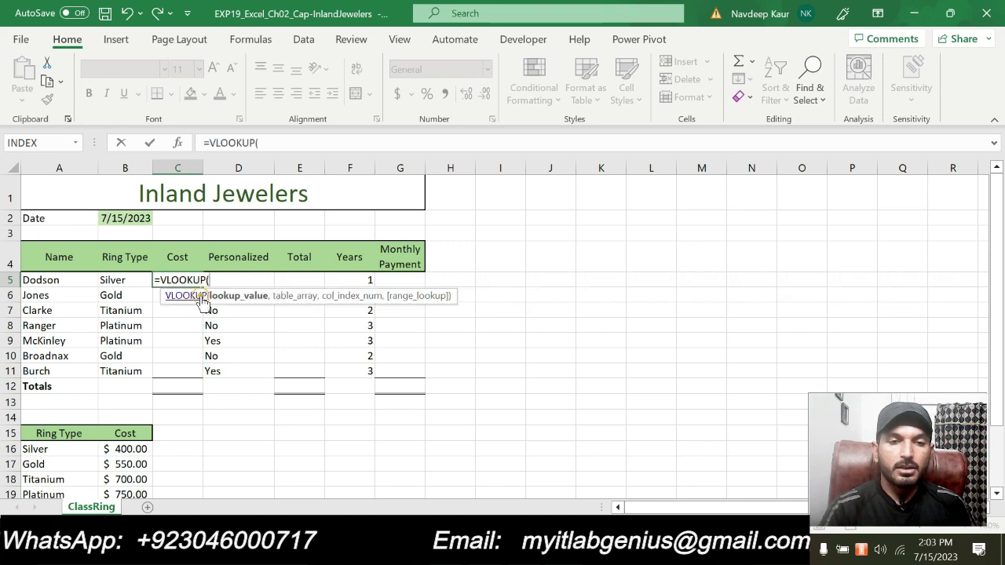
left_click(178, 143)
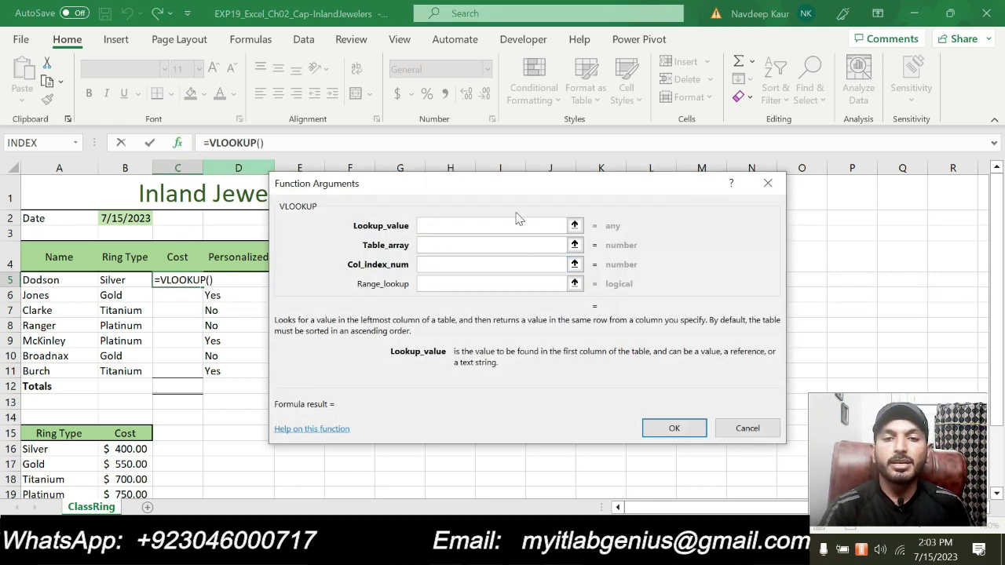
left_click_drag(510, 187, 534, 188)
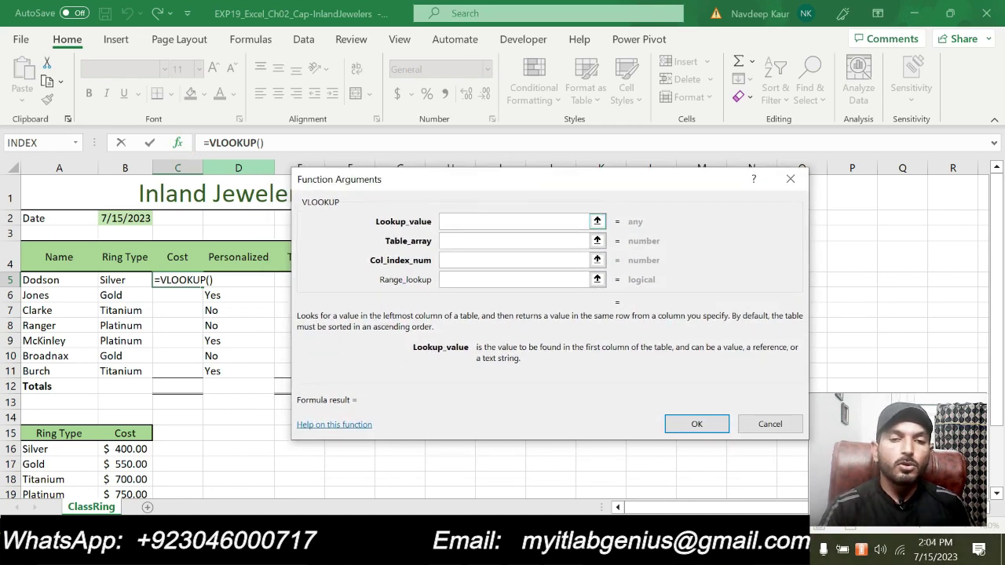
left_click(135, 280)
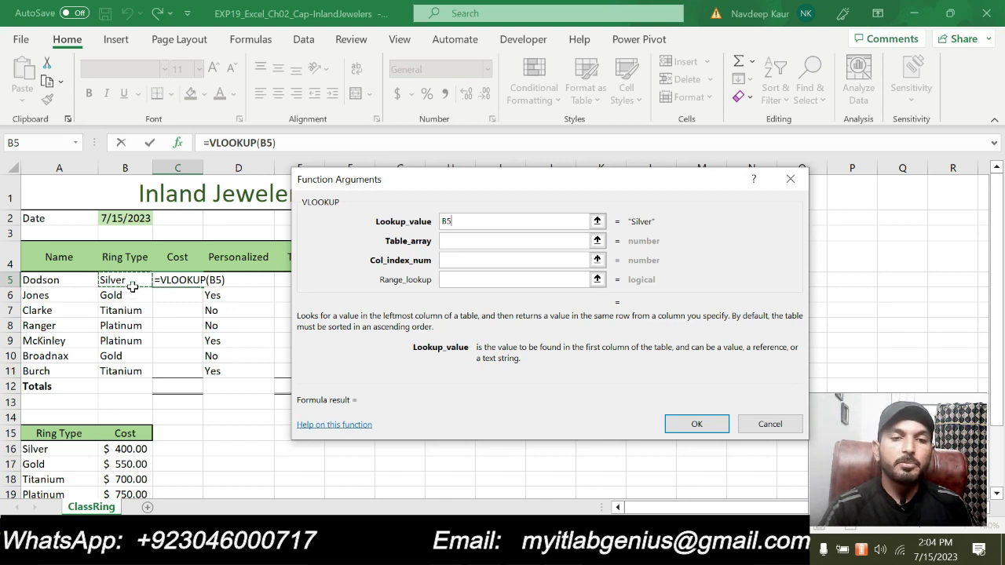
- Set the VLOOKUP table array to A$16:B$19, covering the ring type and cost table
left_click(459, 241)
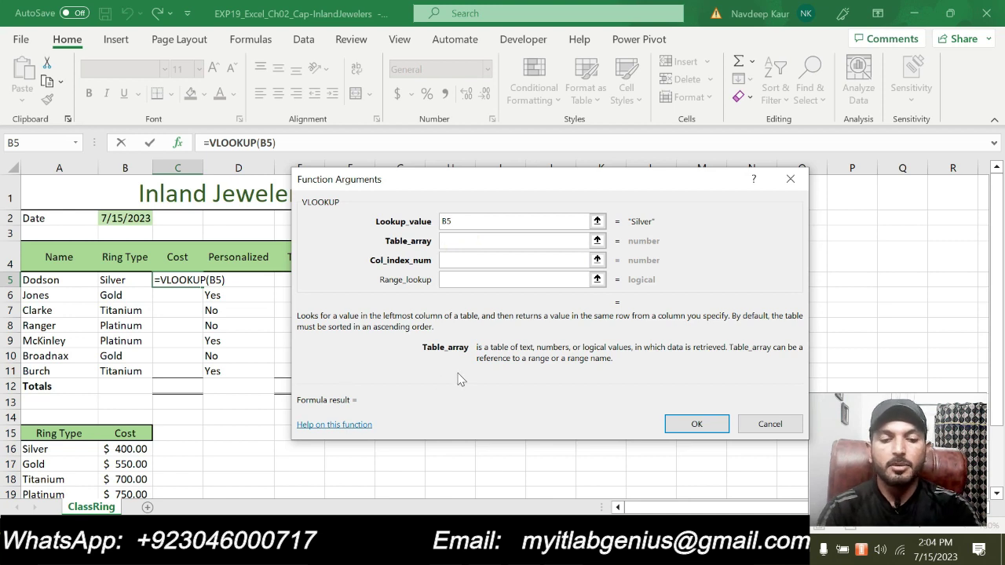
type("A$")
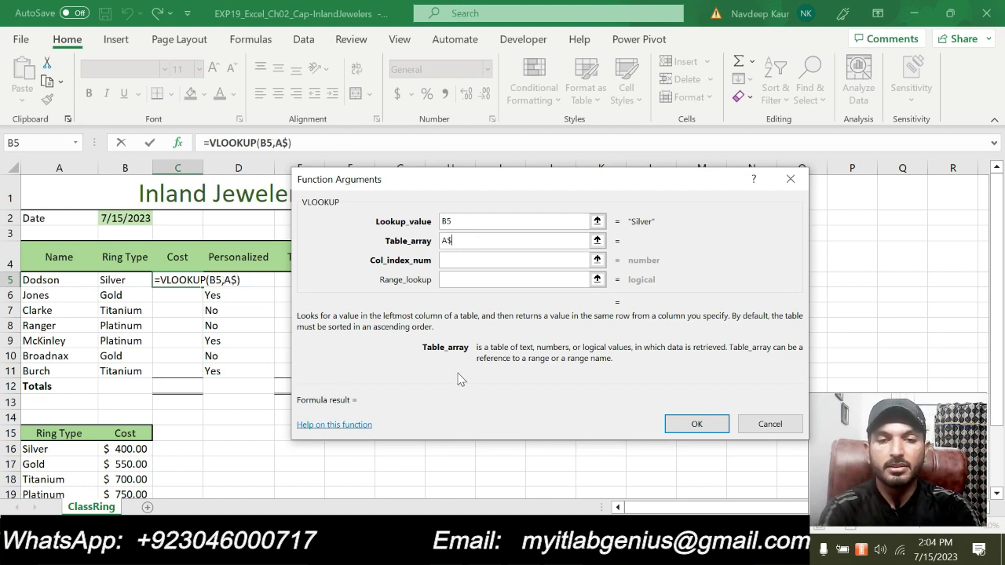
type("16:B$19")
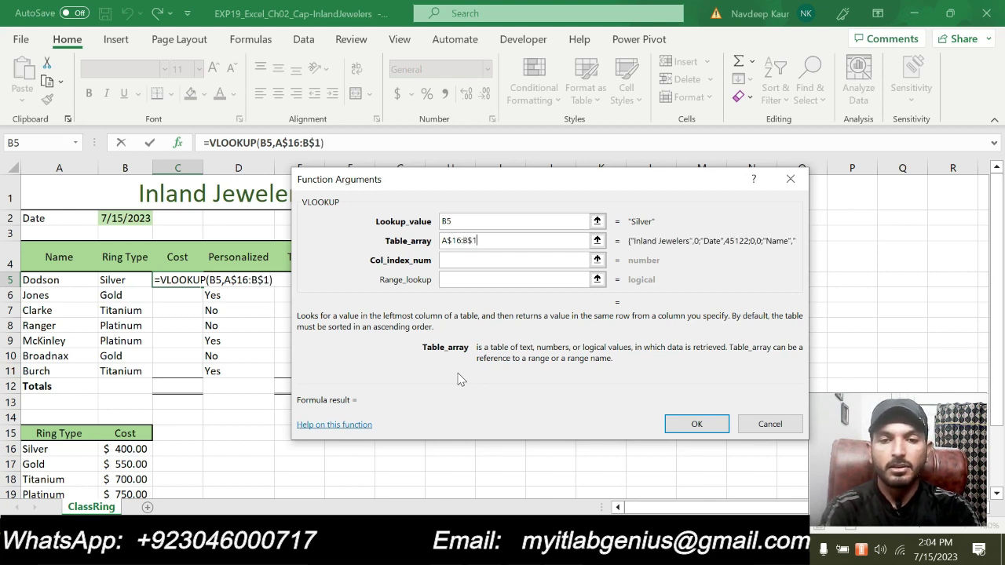
scroll(62, 385, "down", 1)
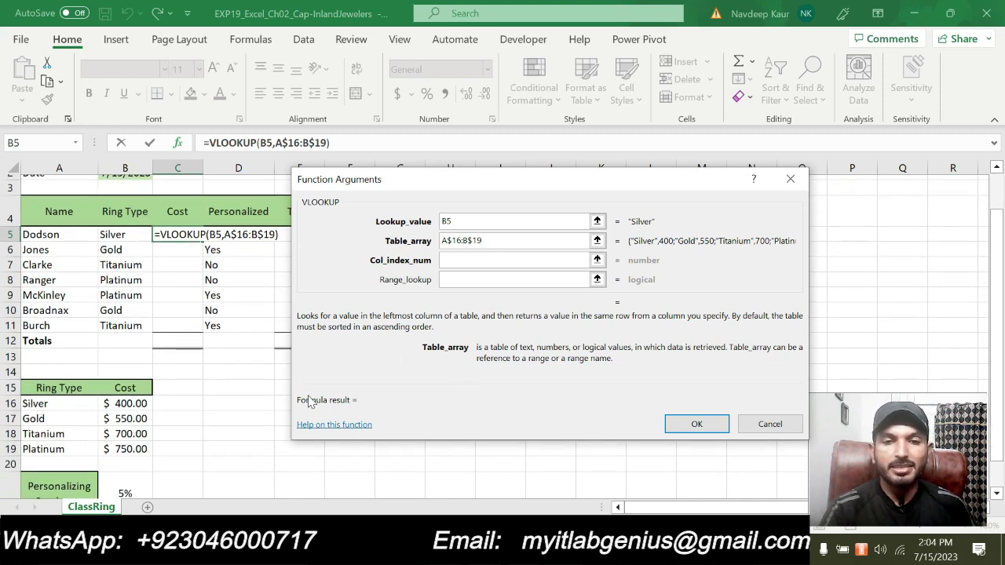
scroll(597, 280, "up", 1)
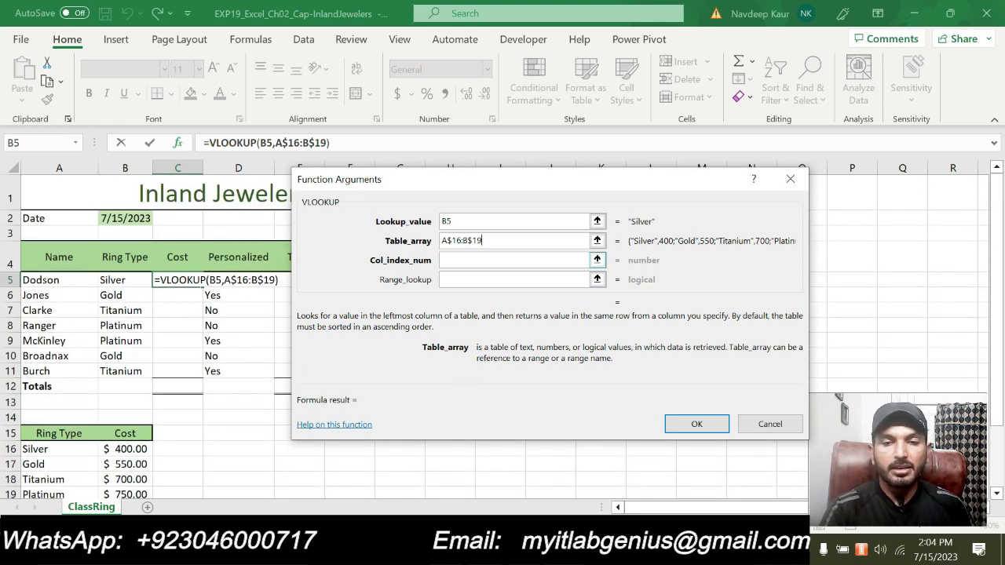
- Set the column index number to 2 and the range lookup to FALSE, and complete the VLOOKUP in C5
scroll(597, 259, "down", 1)
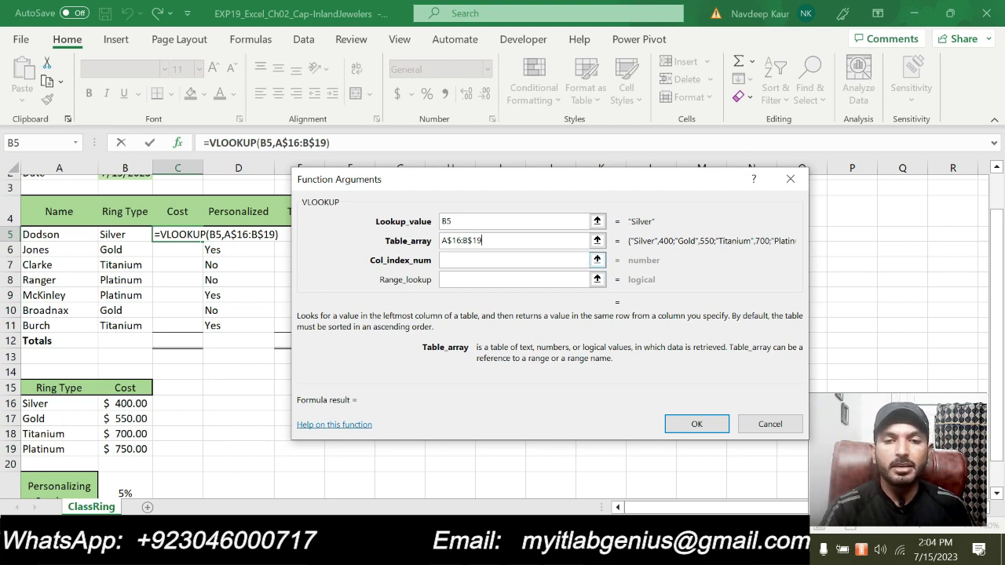
left_click(473, 258)
type("2")
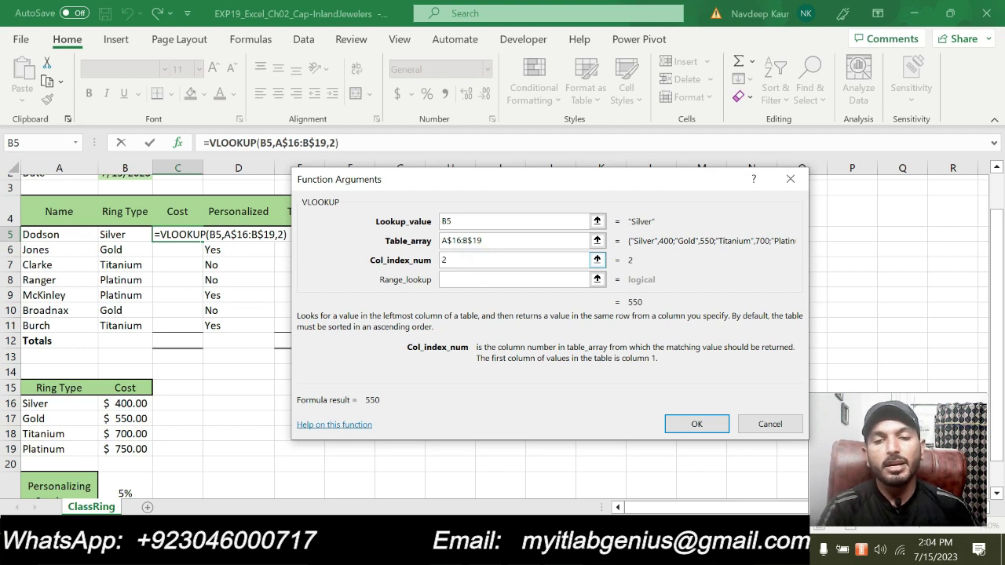
left_click(471, 279)
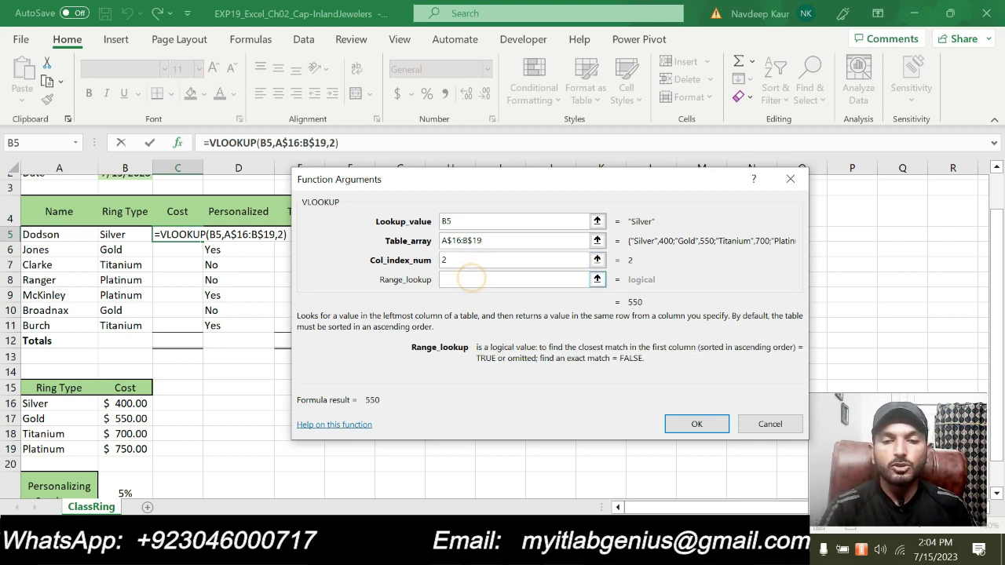
type("FALSE")
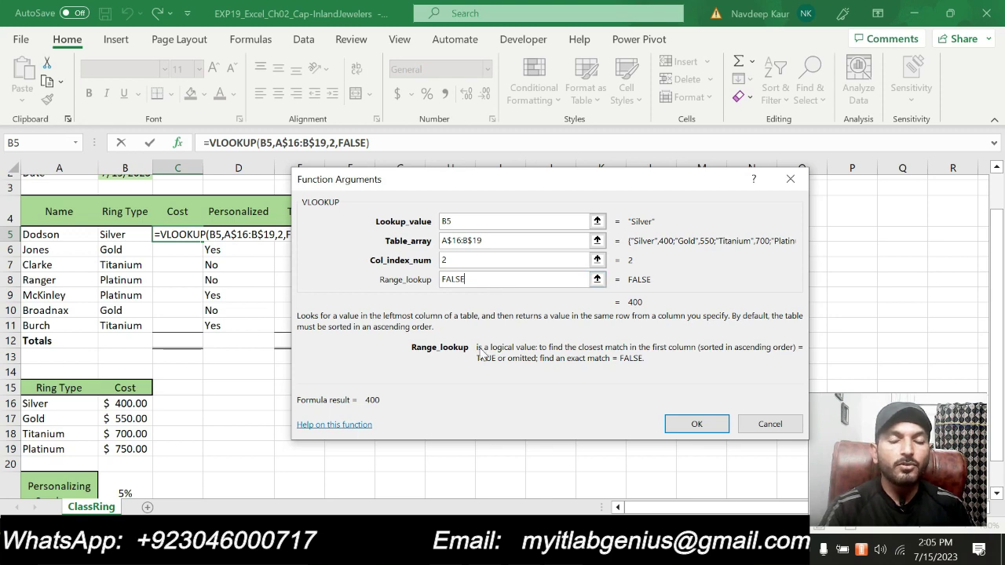
left_click(682, 424)
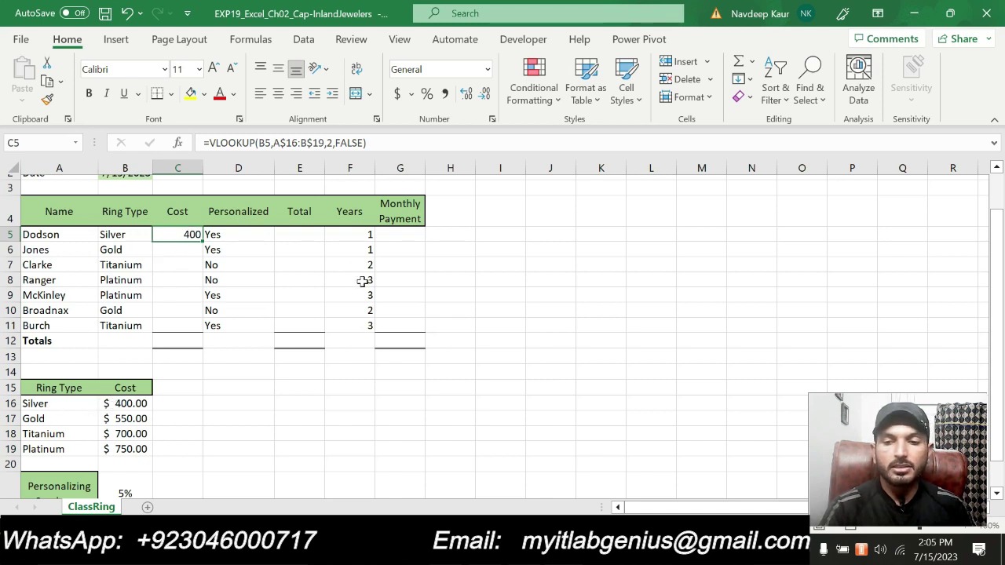
- Switch to the Word instructions and remove the turquoise highlight from the step 4 VLOOKUP instruction
key("alt+Tab")
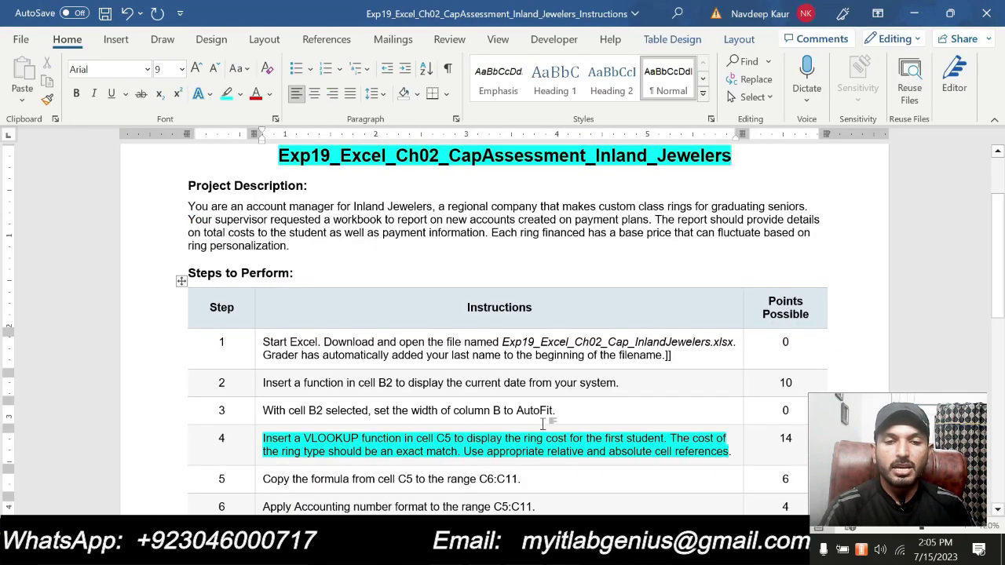
scroll(542, 424, "down", 2)
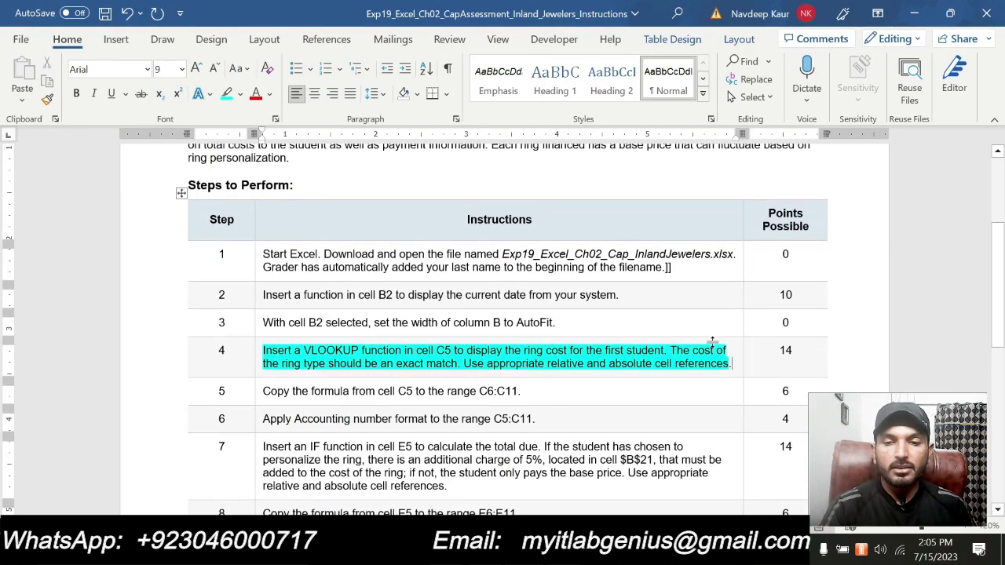
left_click_drag(732, 363, 263, 351)
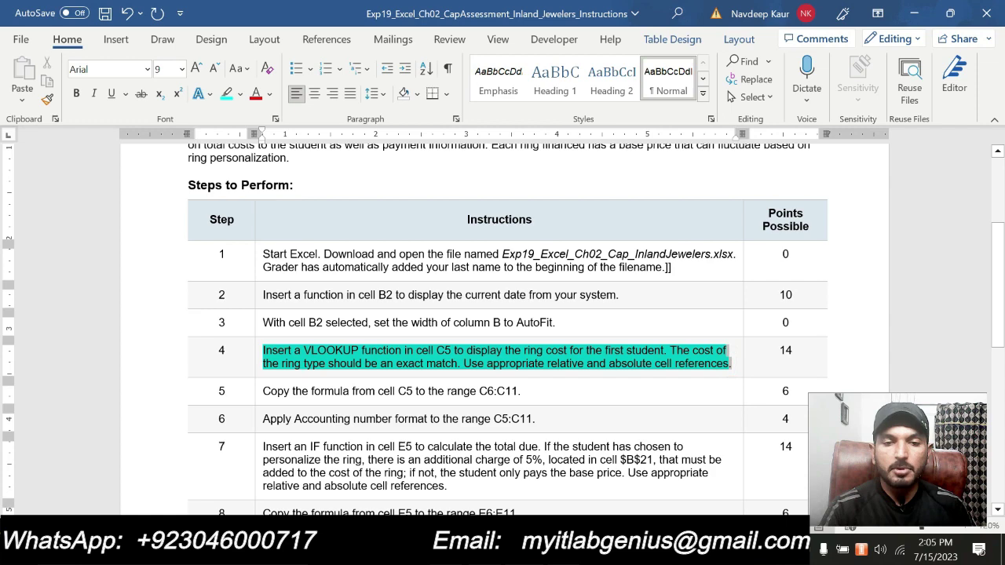
left_click(332, 328)
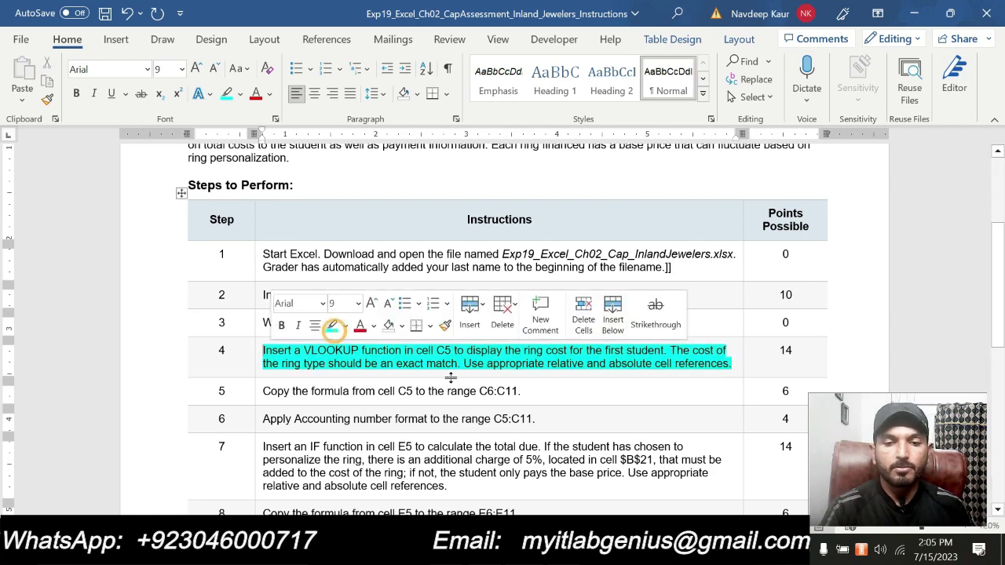
left_click_drag(733, 363, 263, 351)
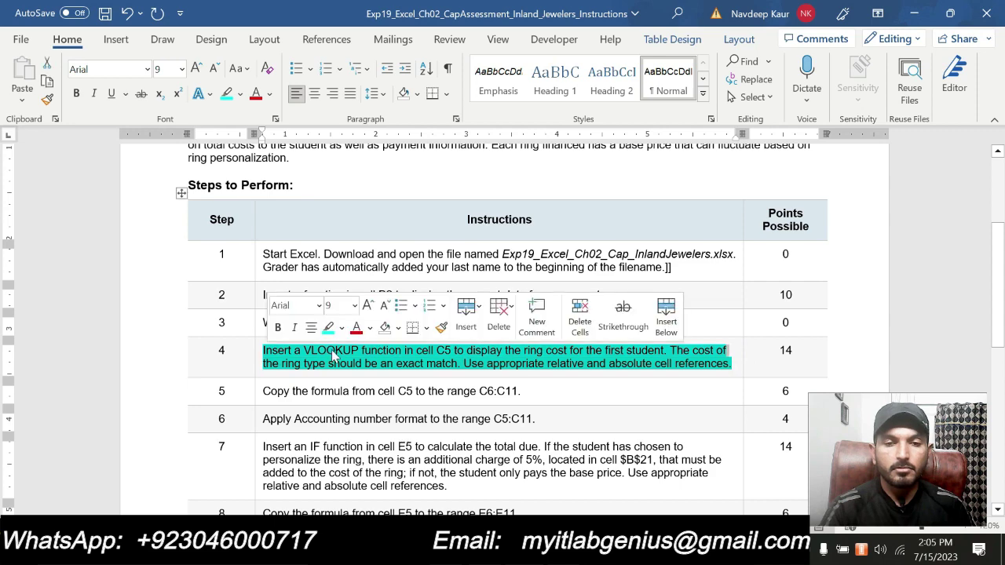
left_click(330, 328)
left_click(430, 382)
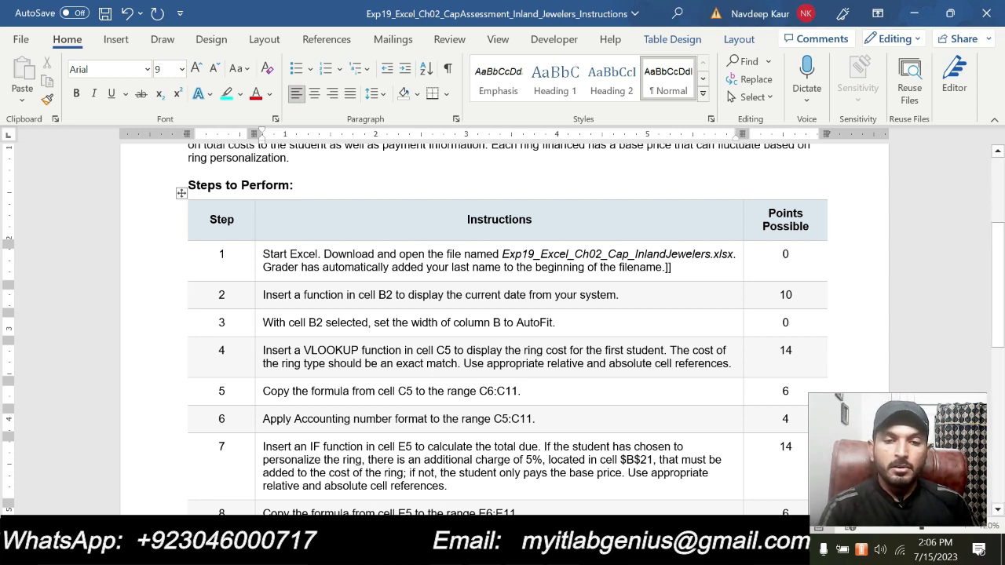
- Highlight the step 5 instruction about copying the formula from C5 to C6:C11 in turquoise
left_click_drag(265, 392, 522, 393)
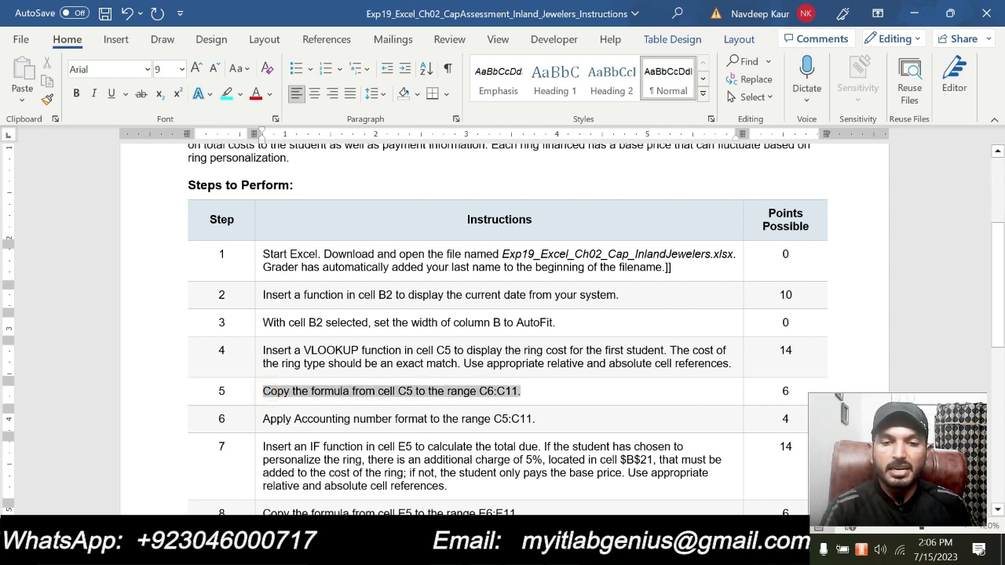
left_click(591, 363)
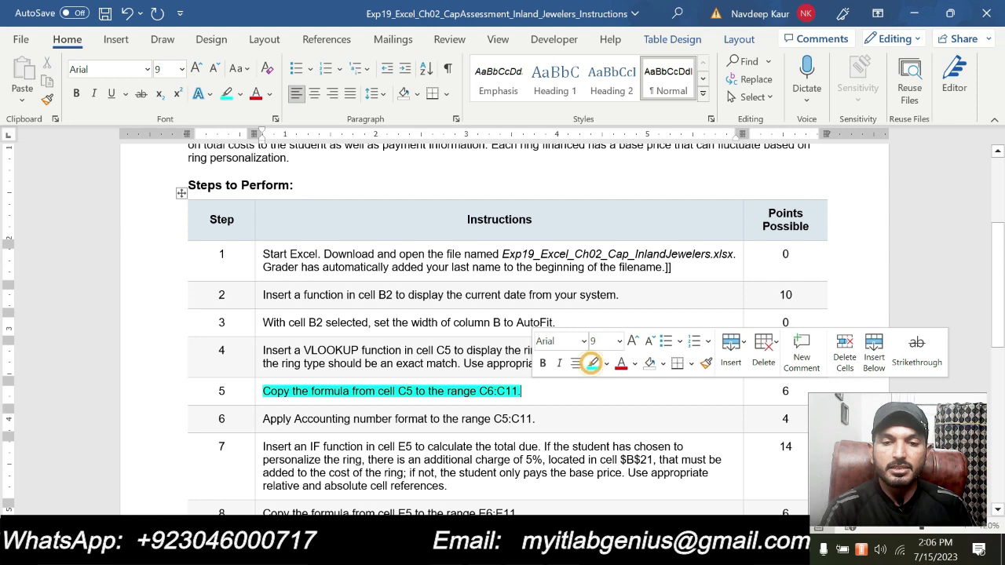
left_click(476, 417)
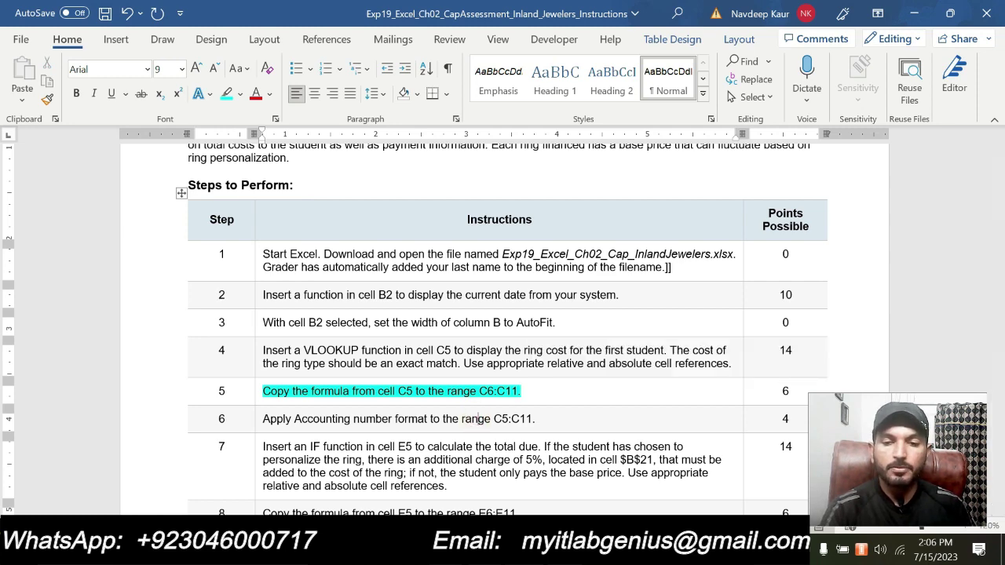
- Switch to the Excel workbook and copy the VLOOKUP formula from cell C5 to the range C6:C11
key("alt+Tab")
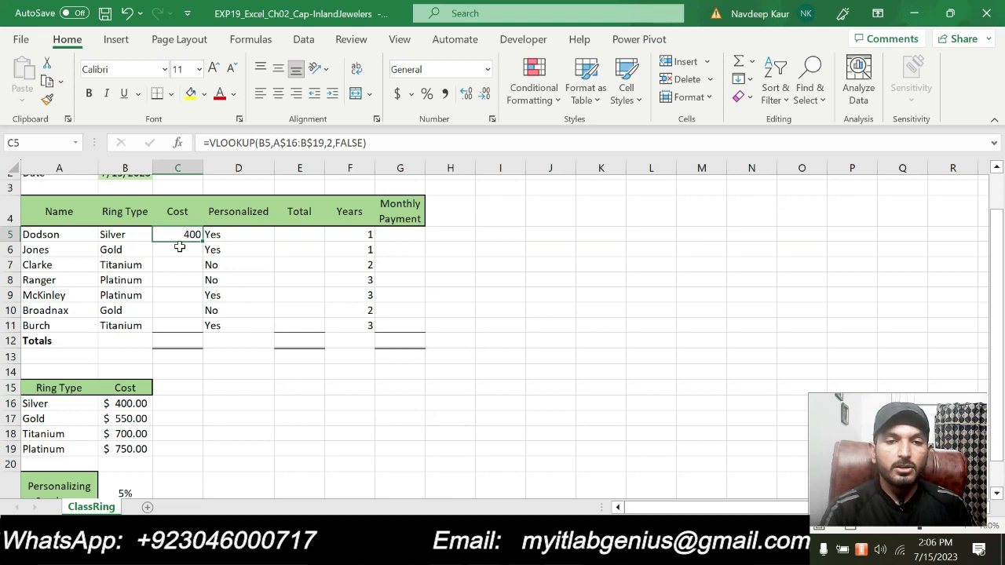
left_click(47, 102)
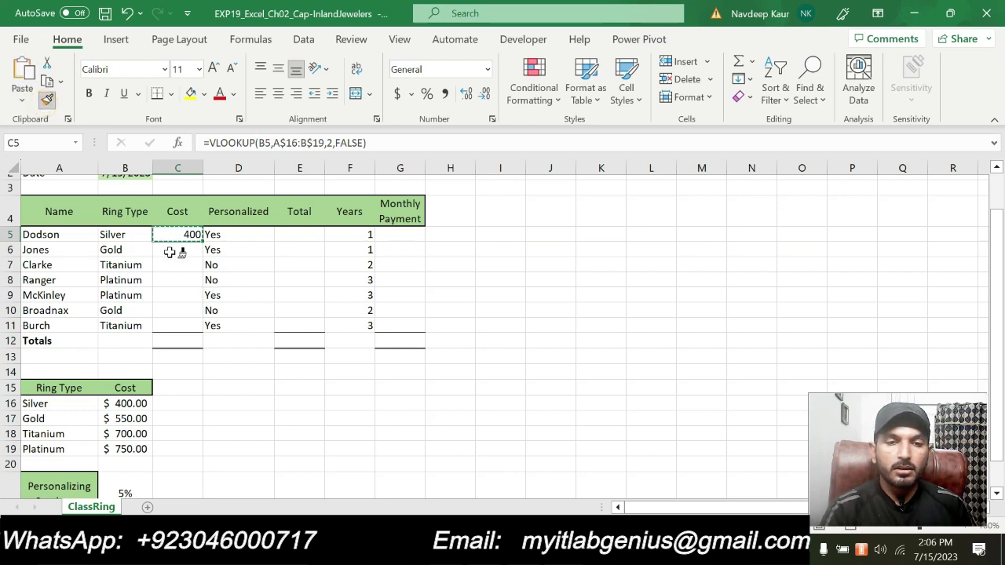
left_click(48, 82)
left_click_drag(177, 253, 176, 321)
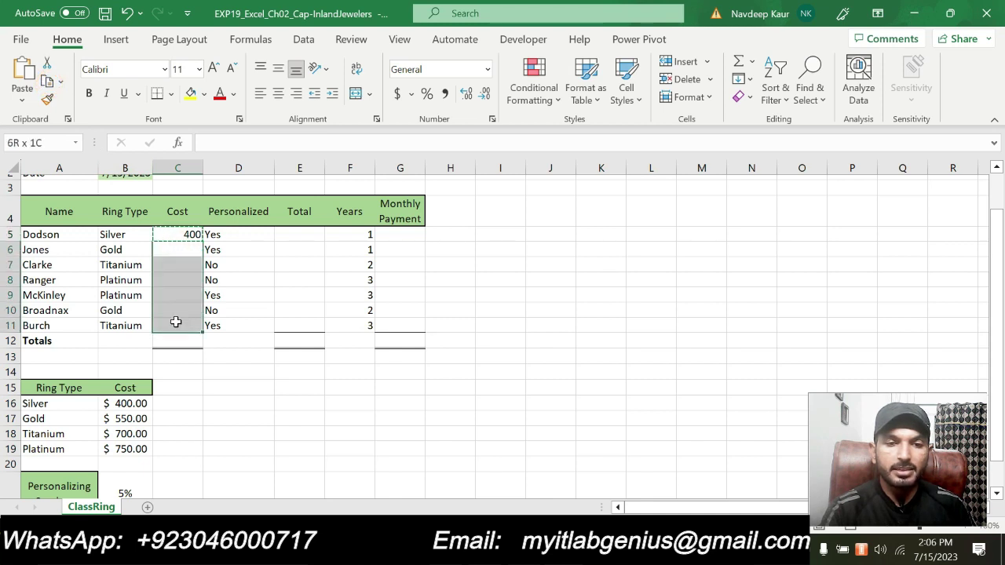
left_click(22, 96)
left_click(42, 146)
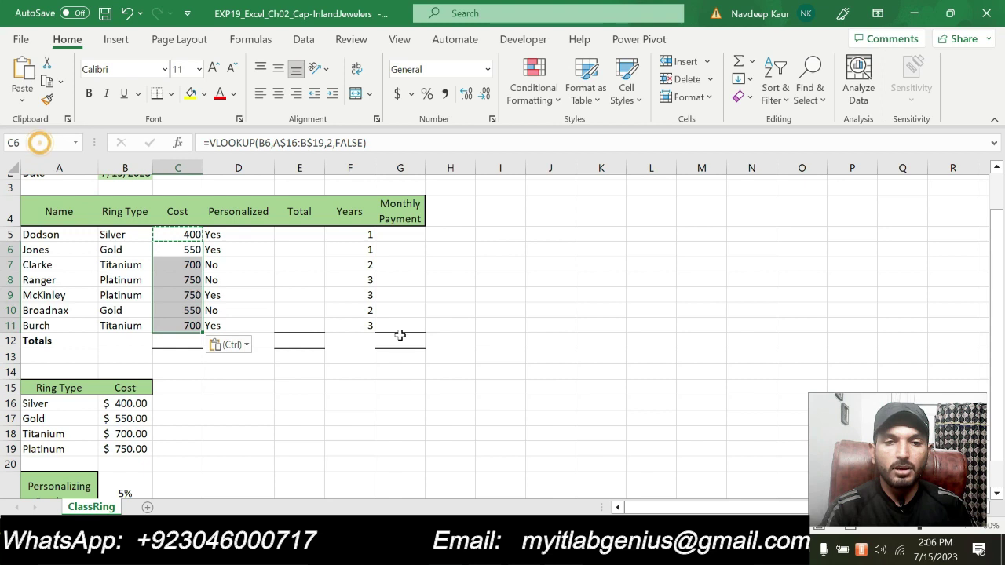
- End the copy mode and check the copied ring costs in C5:C11
key("Escape")
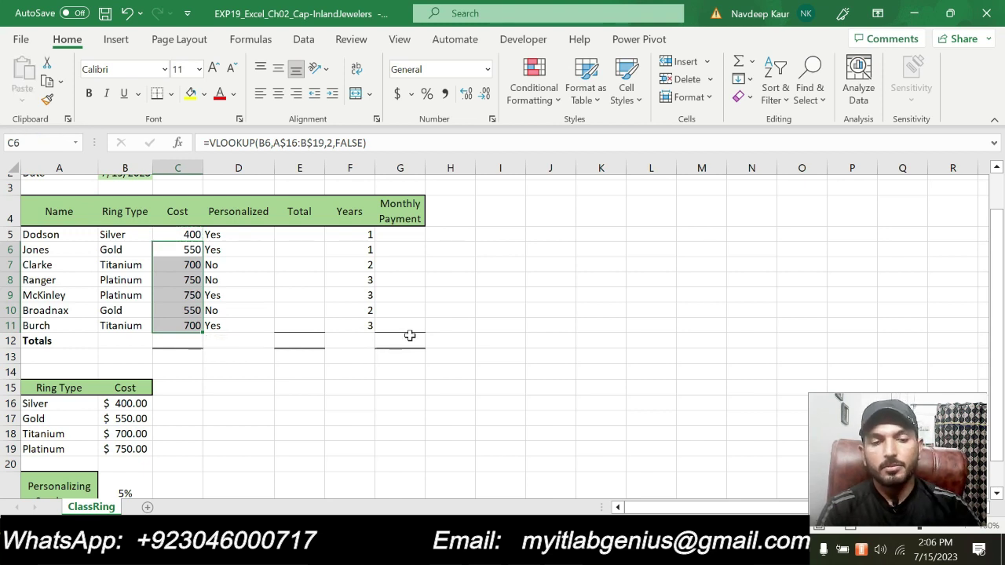
left_click(550, 416)
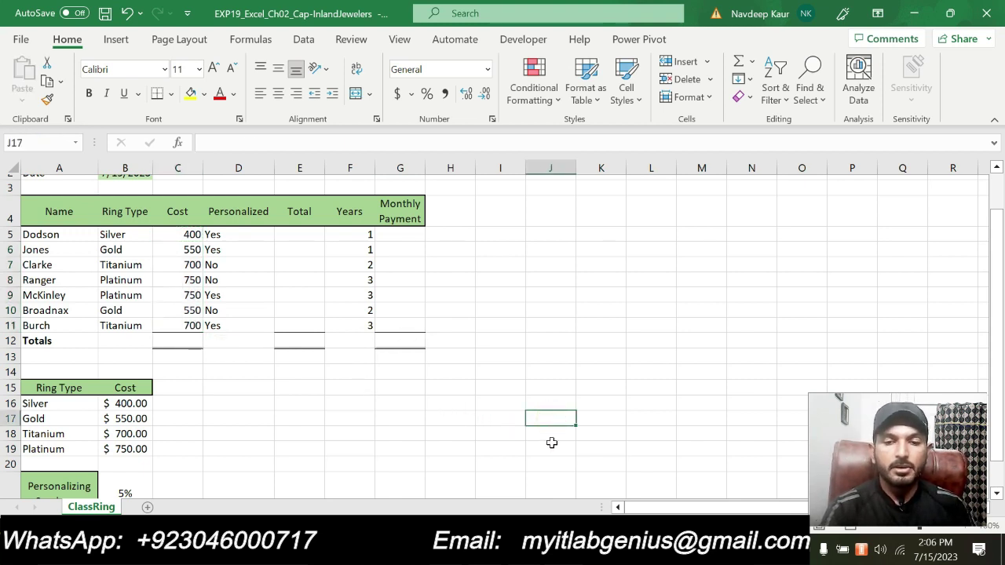
left_click_drag(191, 234, 188, 325)
left_click(310, 449)
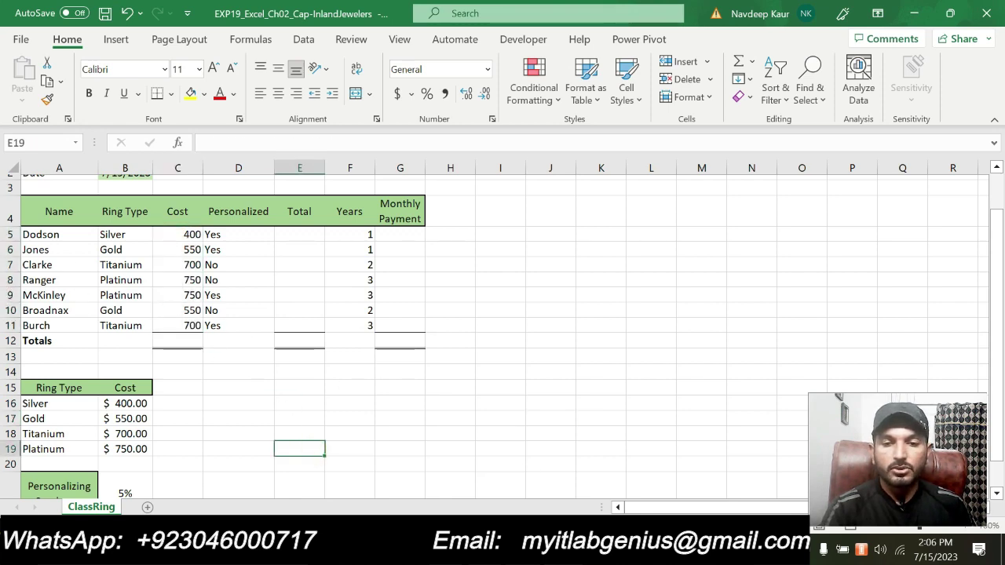
- Switch to the Word instructions and move the turquoise highlight from the step 5 instruction to the step 6 Accounting format instruction
key("alt+Tab")
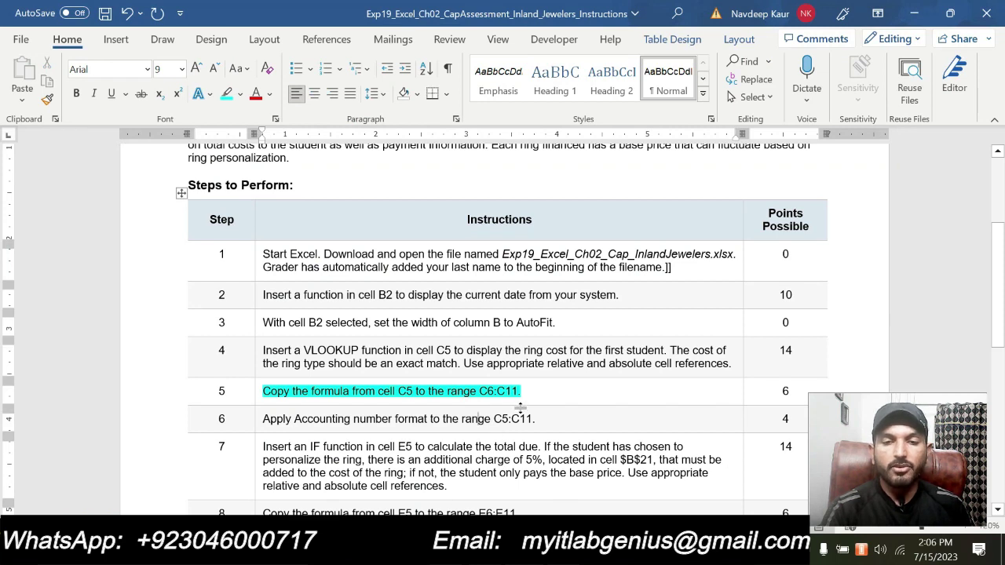
left_click_drag(527, 391, 264, 390)
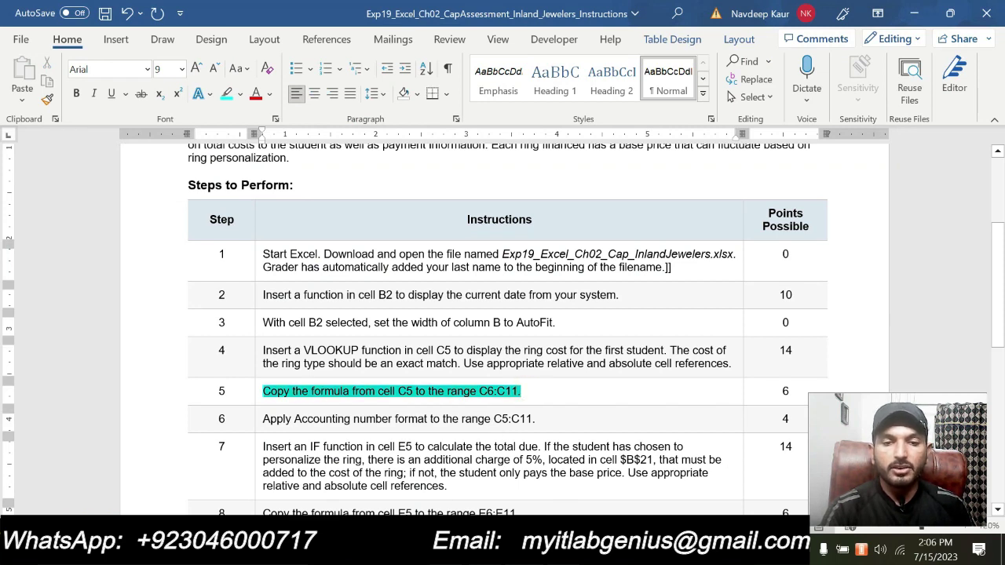
left_click(329, 365)
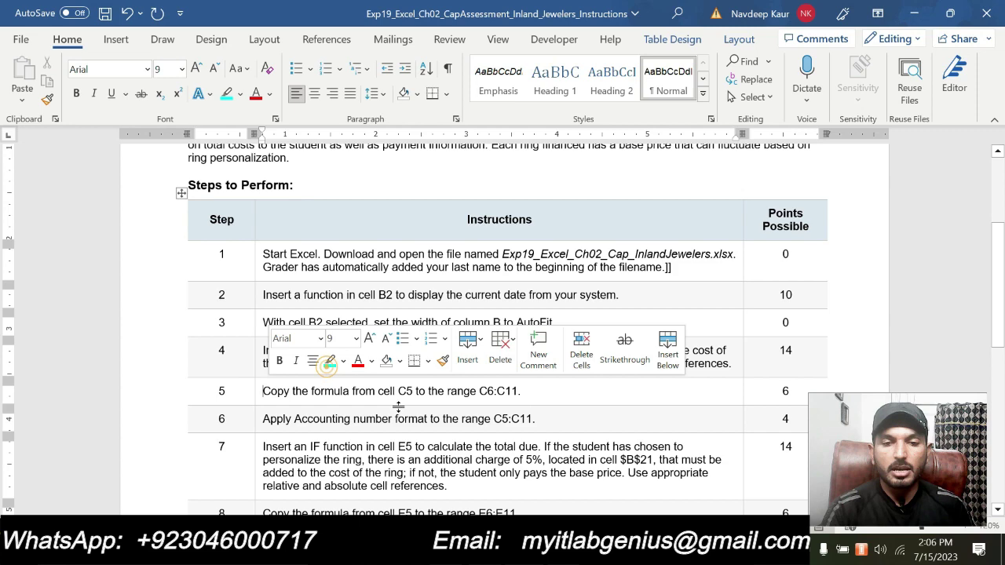
scroll(329, 367, "down", 2)
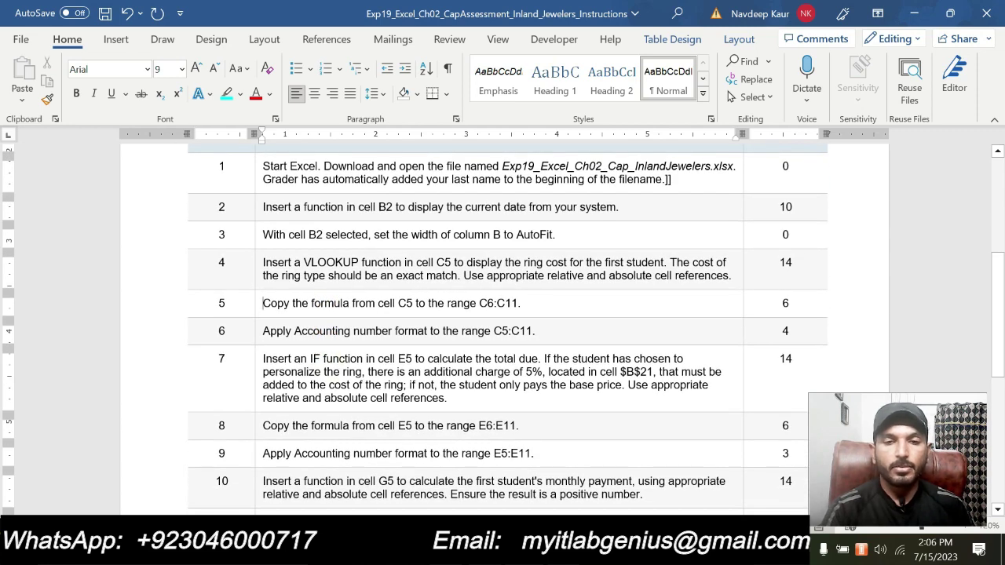
left_click_drag(267, 330, 534, 330)
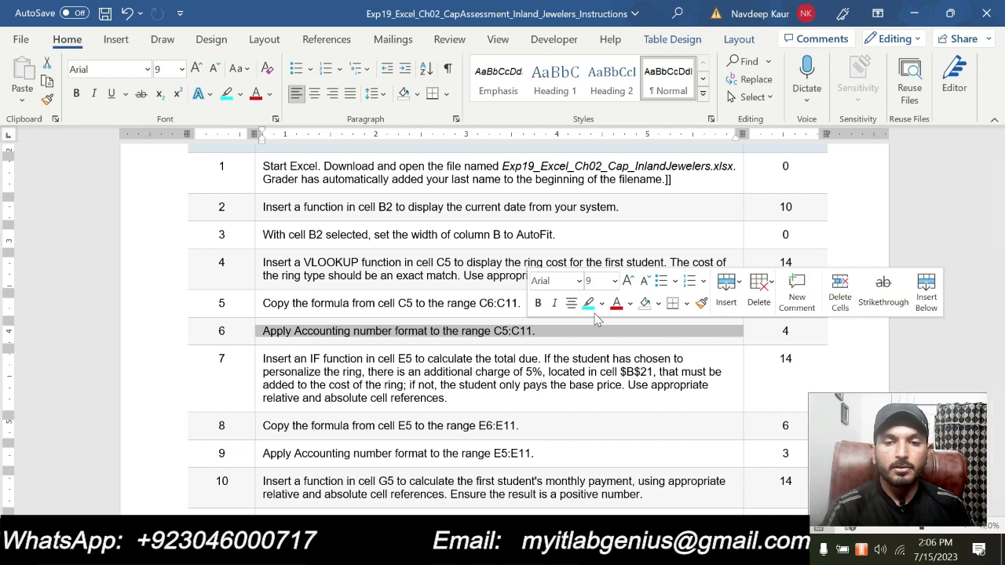
left_click(587, 303)
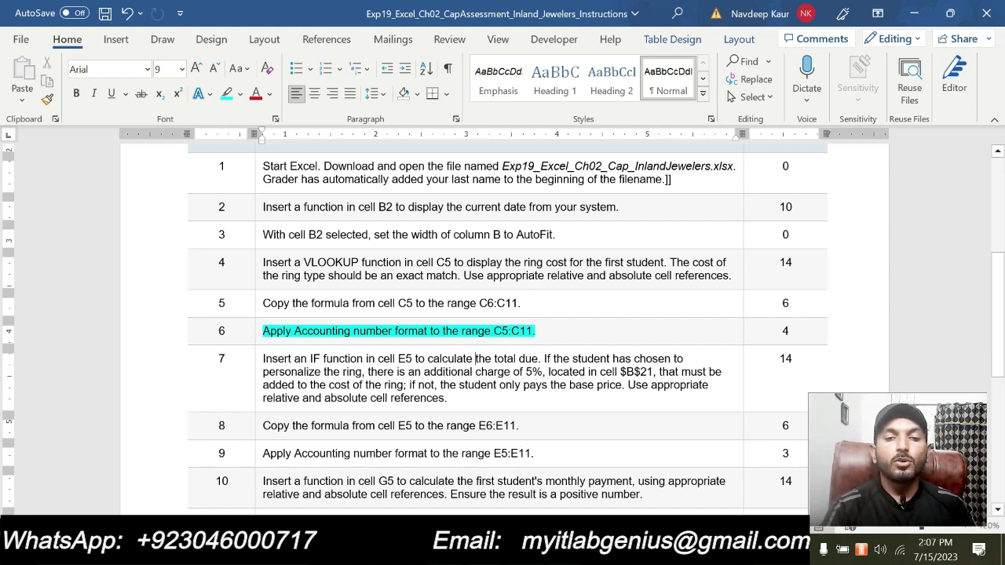
- Switch to the Excel workbook and apply the Accounting number format with 2 decimal places and the $ symbol to C5:C11
key("alt+Tab")
left_click_drag(181, 230, 172, 324)
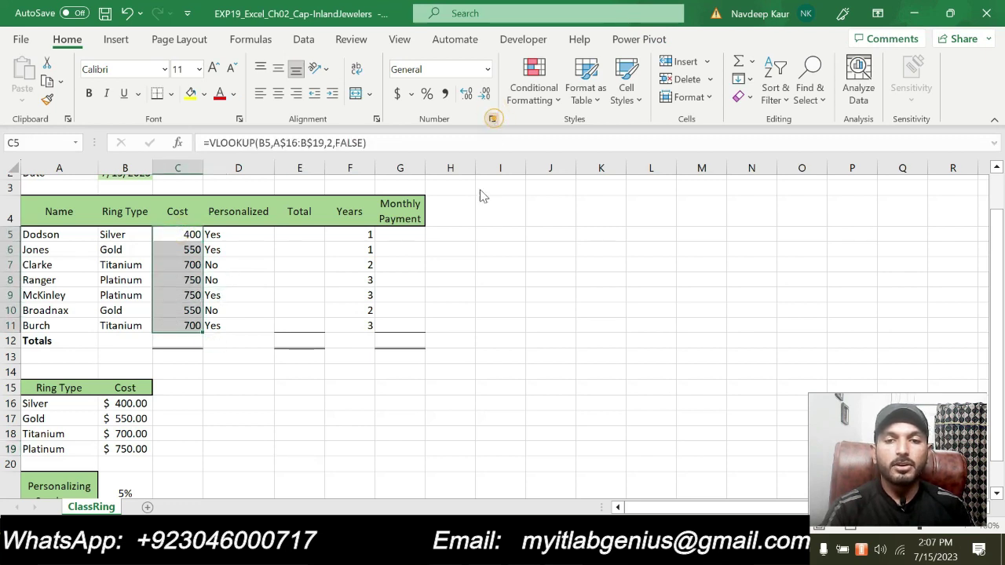
left_click(492, 119)
left_click(383, 211)
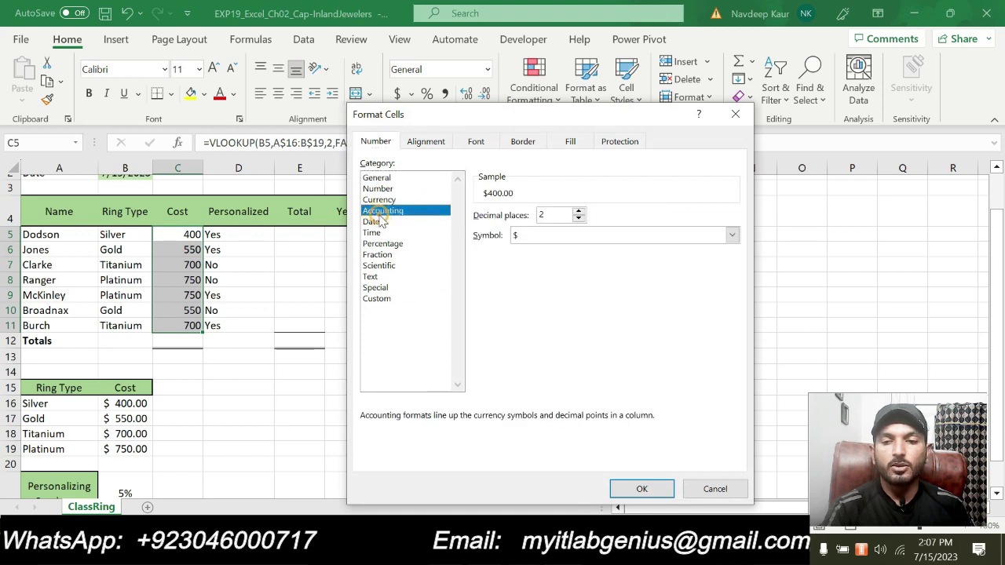
left_click(628, 488)
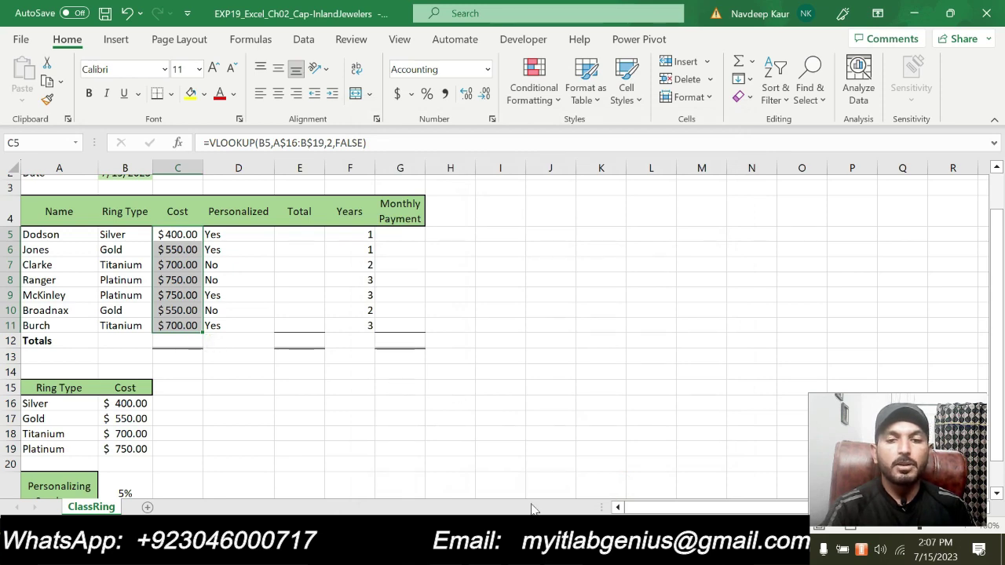
- Switch to the Word instructions and move the turquoise highlight from the step 6 instruction to the step 7 IF function instruction
key("alt+Tab")
scroll(502, 330, "down", 8)
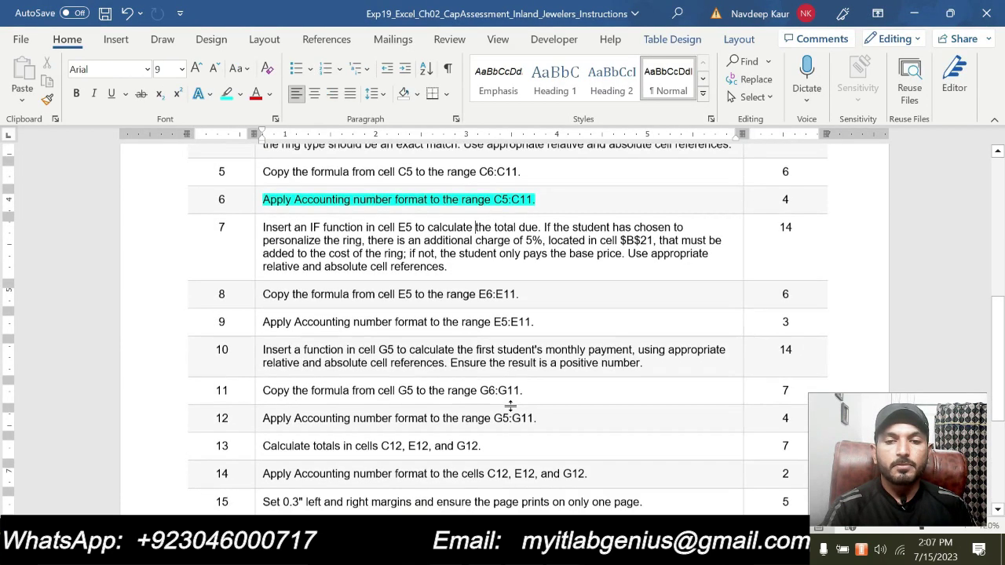
scroll(474, 315, "up", 6)
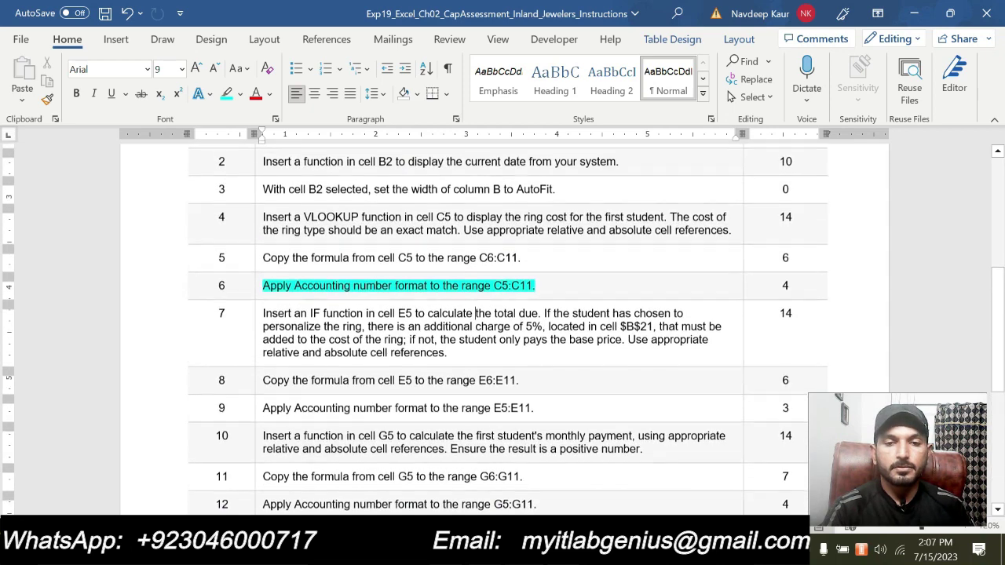
left_click_drag(536, 287, 262, 287)
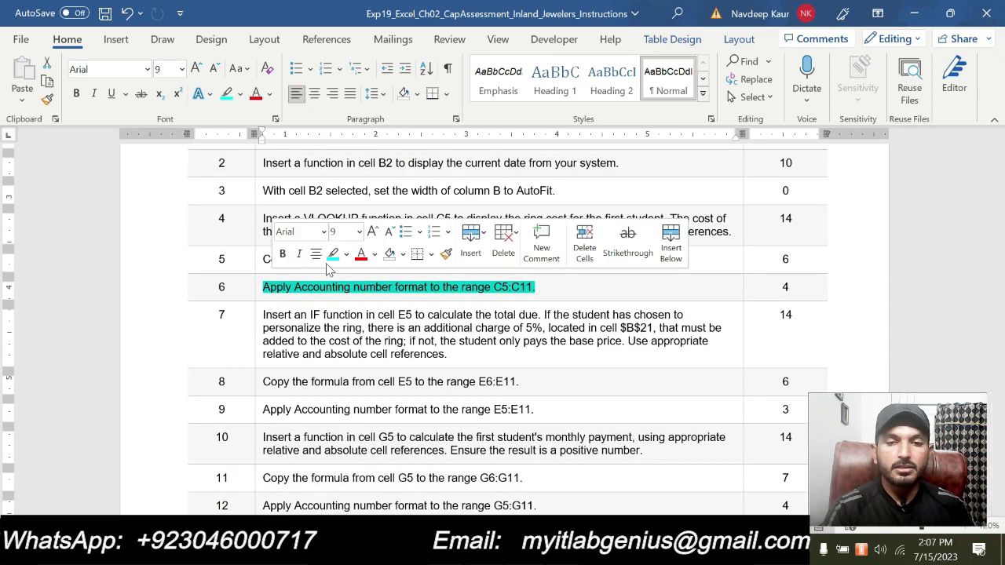
left_click(333, 253)
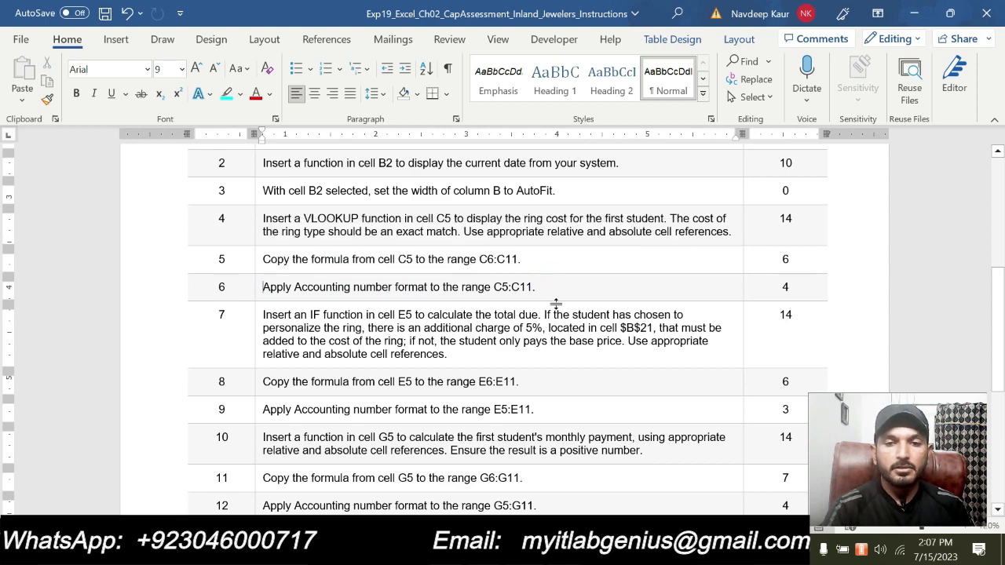
scroll(555, 304, "up", 1)
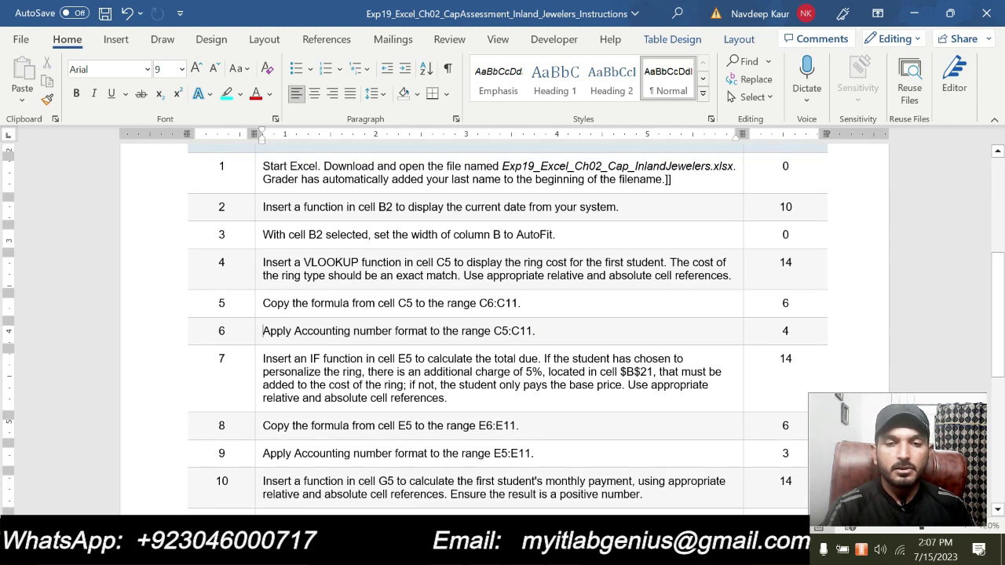
left_click_drag(469, 398, 262, 359)
left_click(335, 333)
left_click(471, 398)
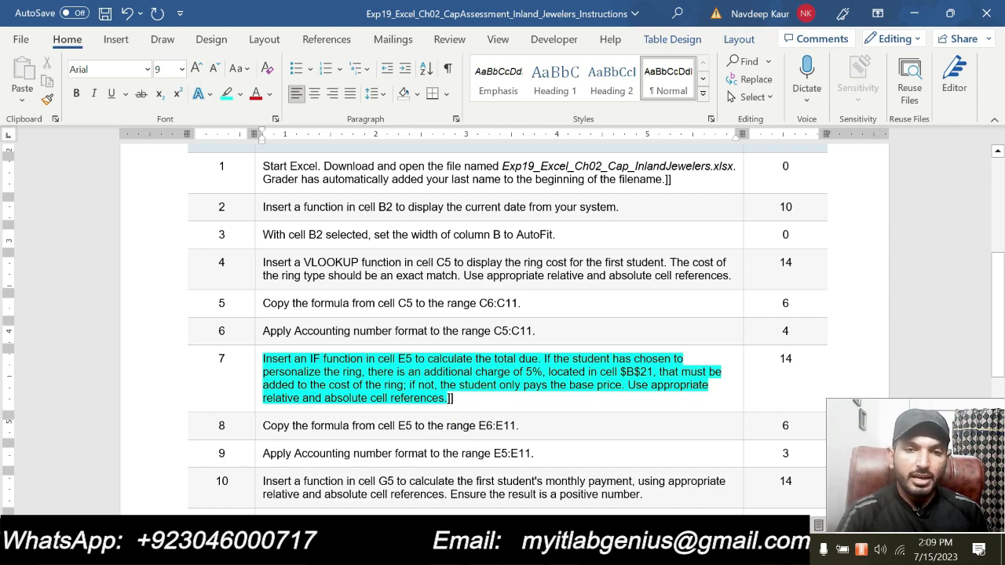
scroll(528, 369, "down", 1)
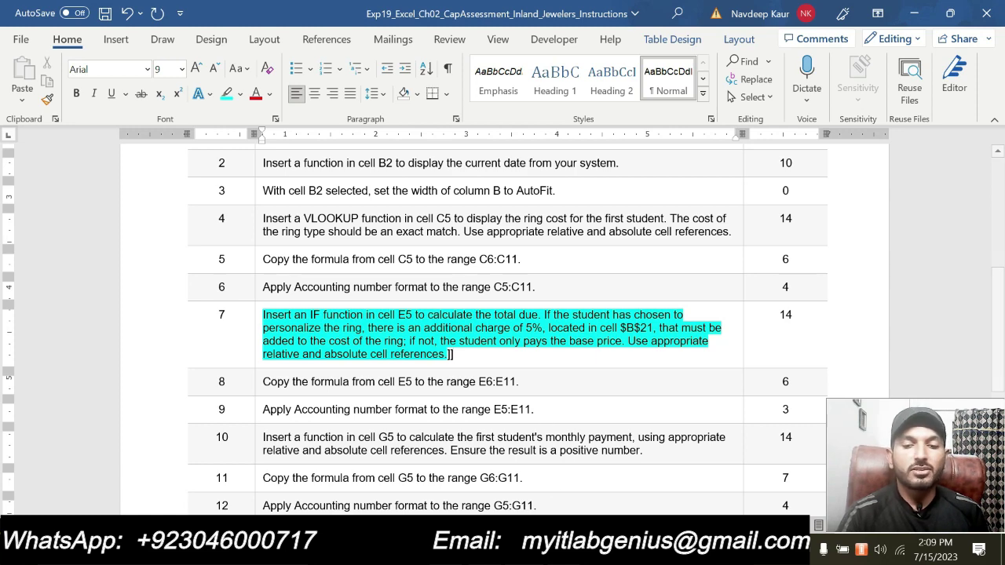
- Switch to the Excel workbook, start an IF function in cell E5 and open its function arguments clear of row 5
key("alt+Tab")
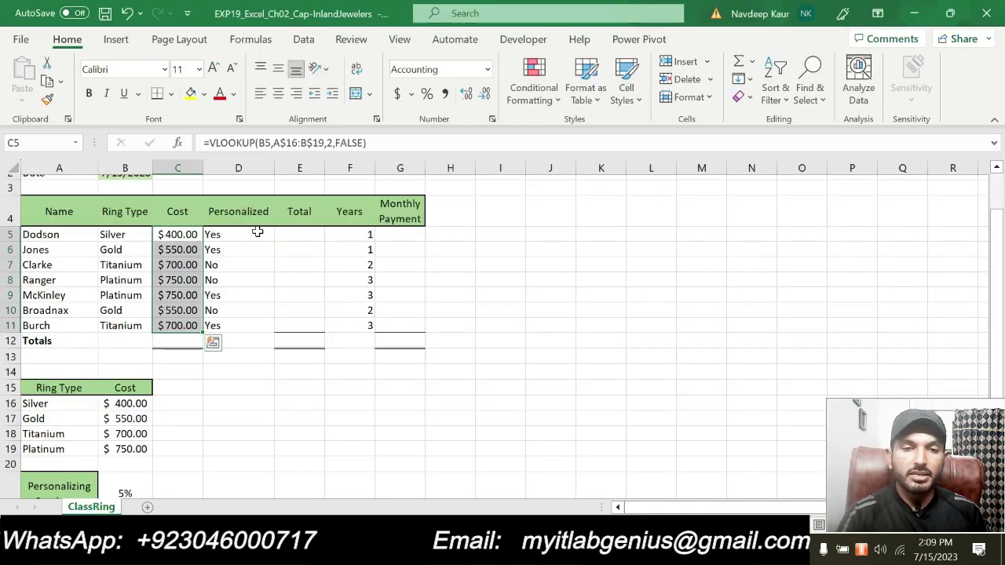
left_click(285, 233)
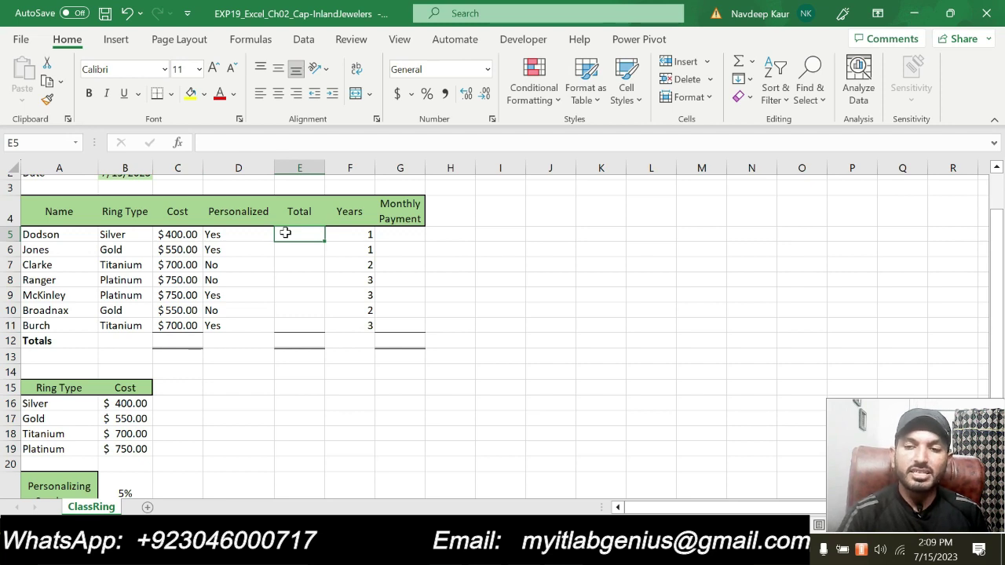
type("=")
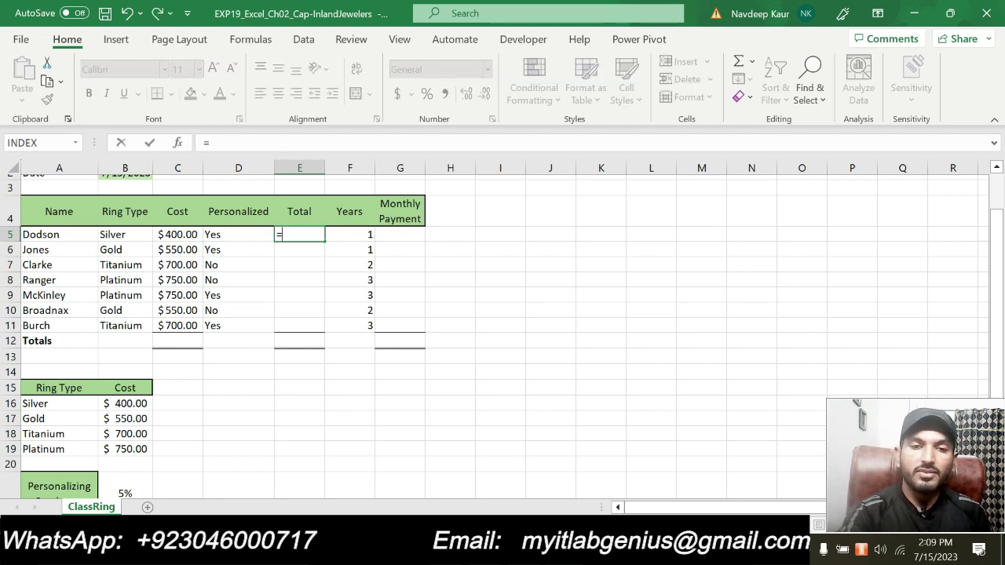
type("IF(")
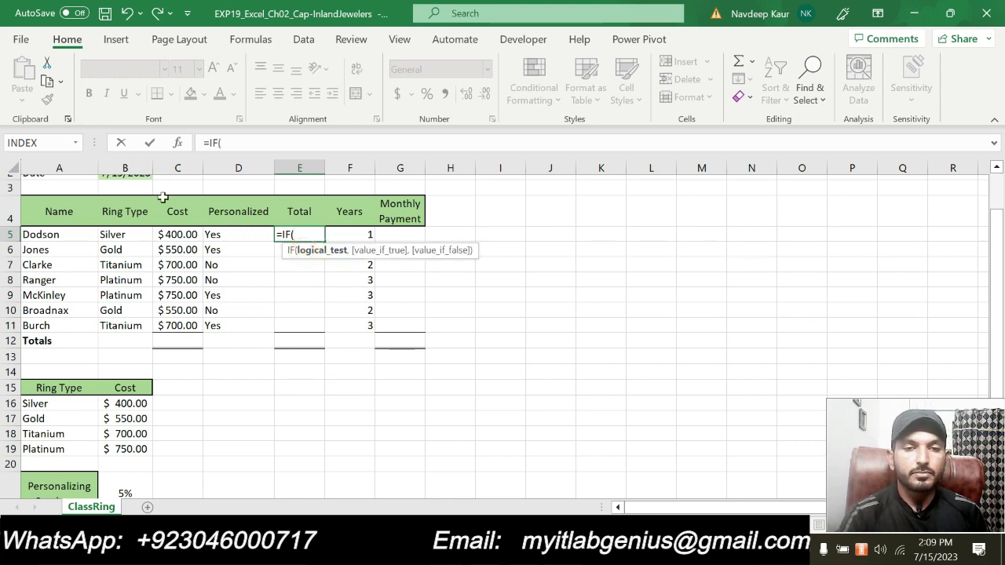
left_click(177, 142)
left_click_drag(538, 218, 533, 279)
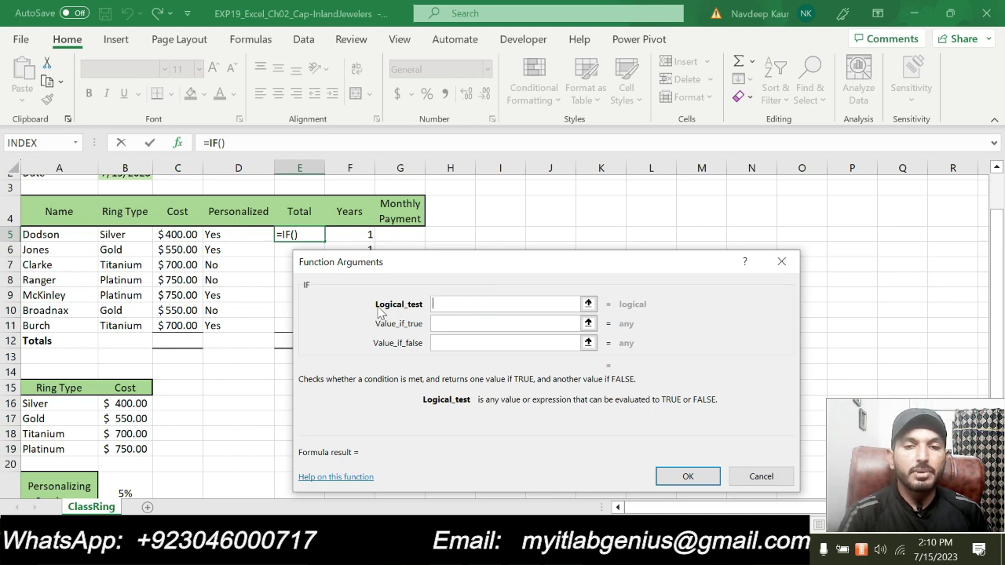
- Set the logical test of the IF function to D5="Yes"
left_click(235, 236)
type("=yE")
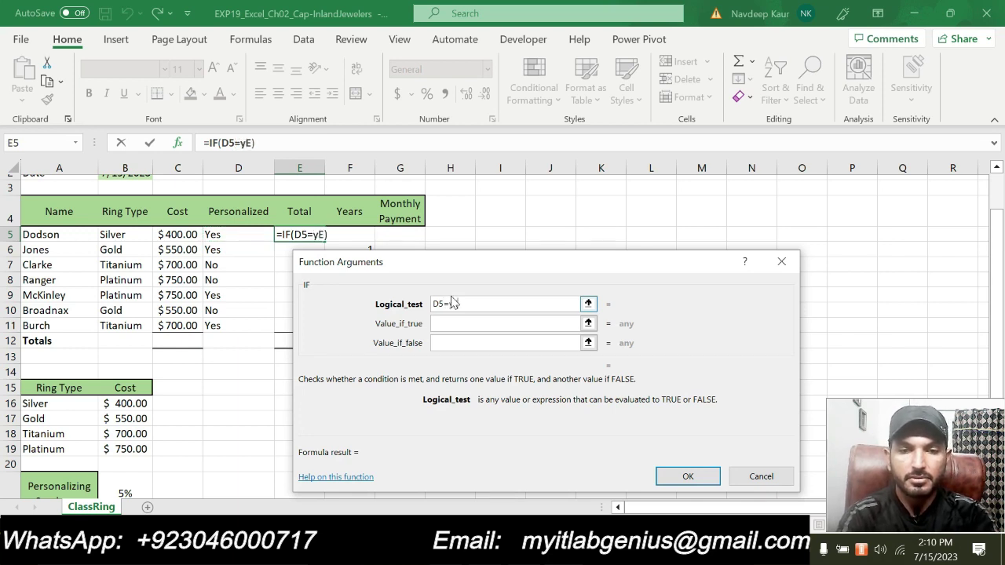
type("\"yES")
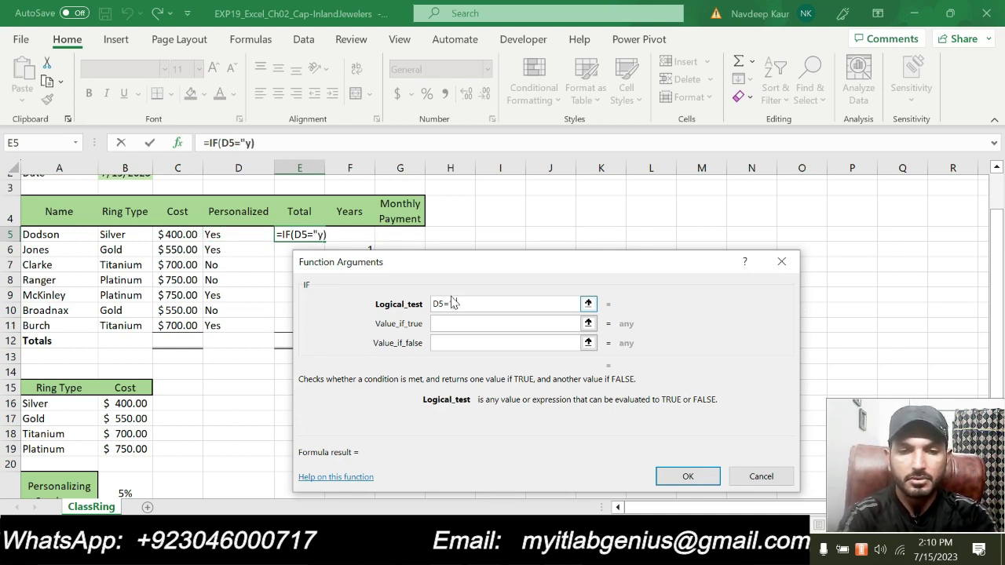
key("BackSpace")
key("BackSpace")
key("BackSpace")
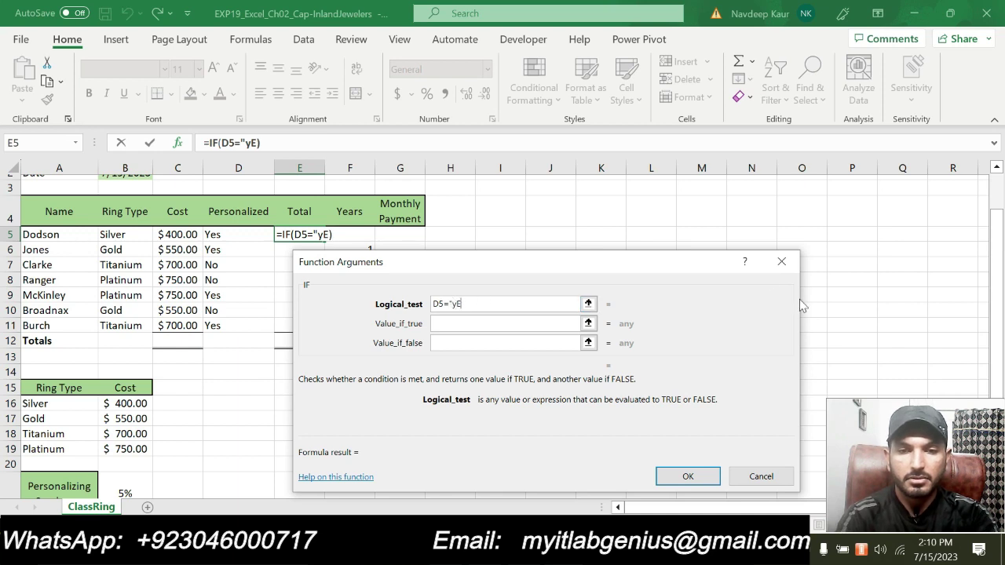
type("Yes")
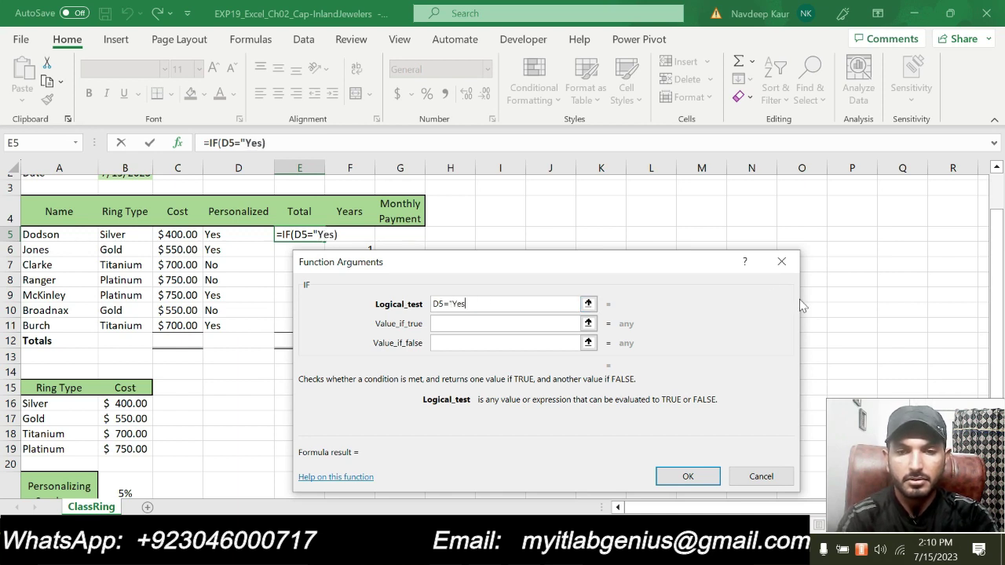
type("\"")
key("Tab")
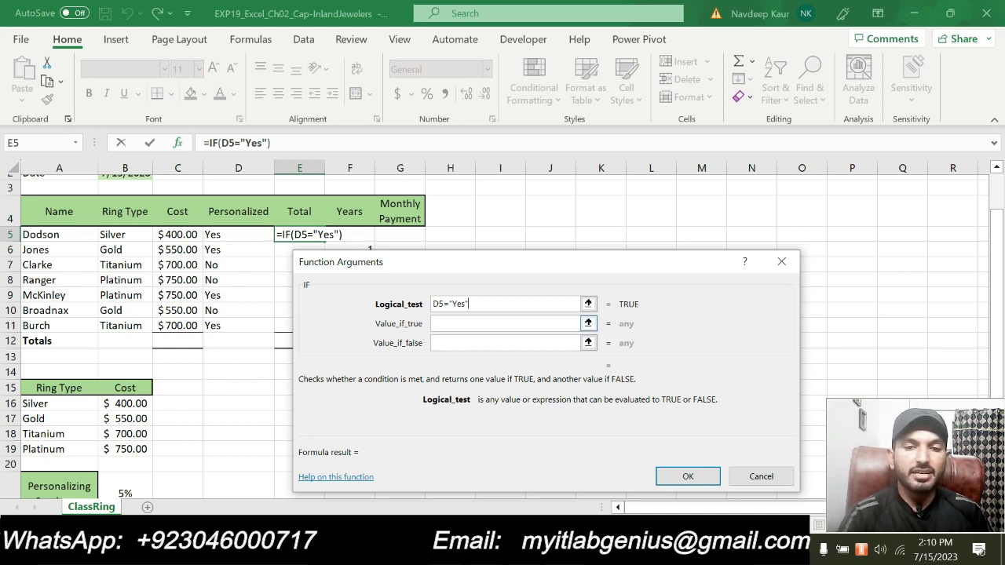
- Begin the value-if-true argument of the IF function with C5+(C5*B21, using the cost and personalizing surcharge cells
left_click(457, 323)
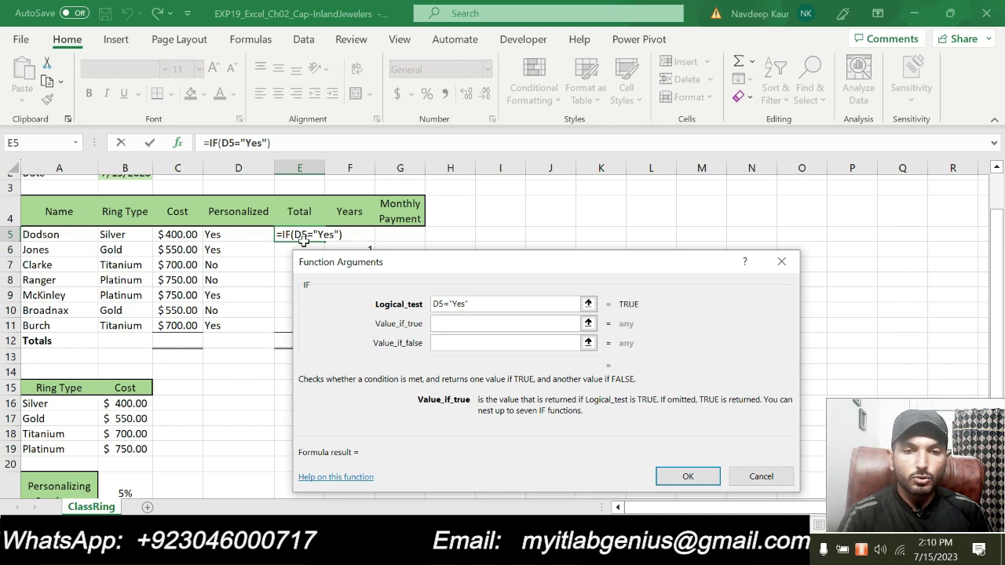
left_click(182, 235)
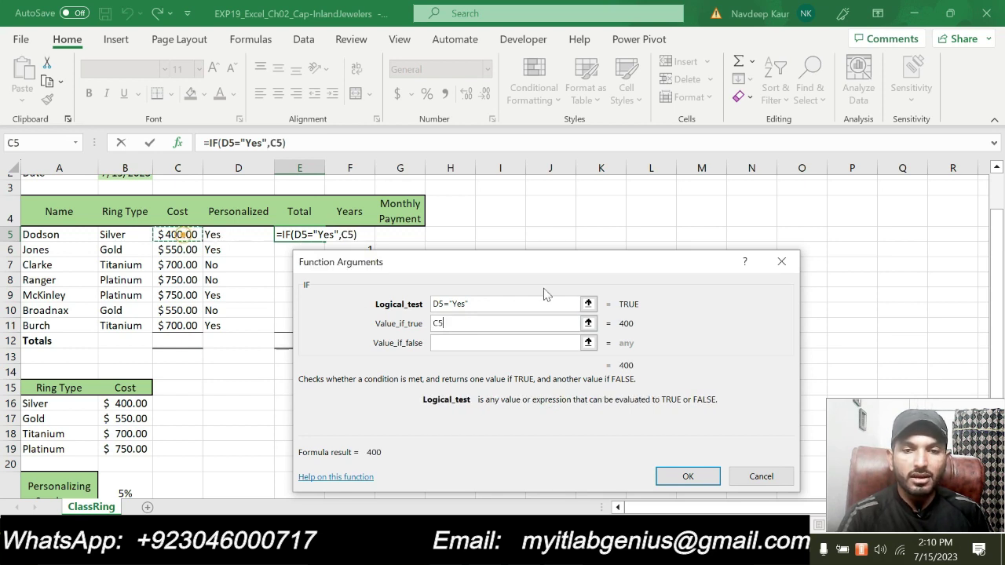
type("+")
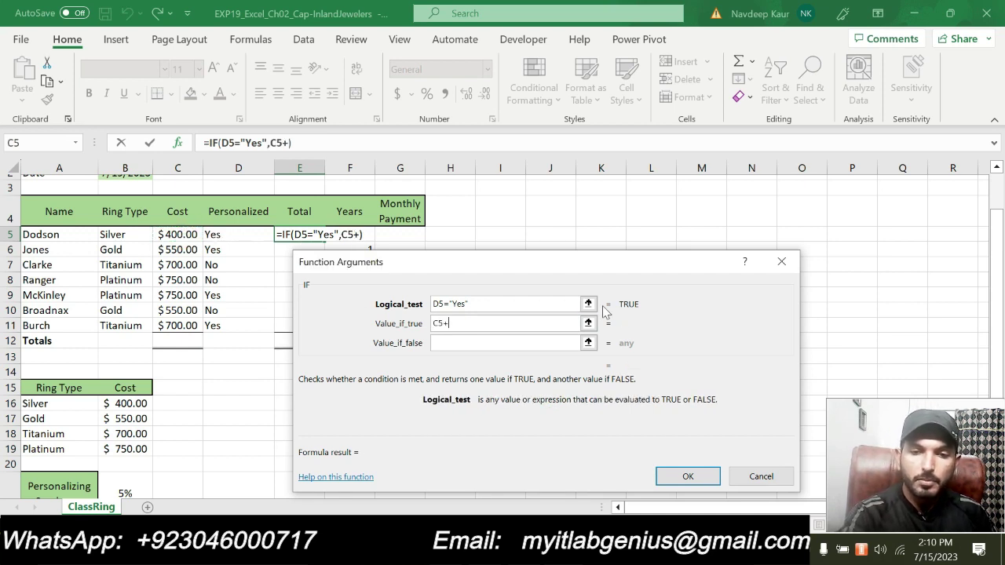
type("(")
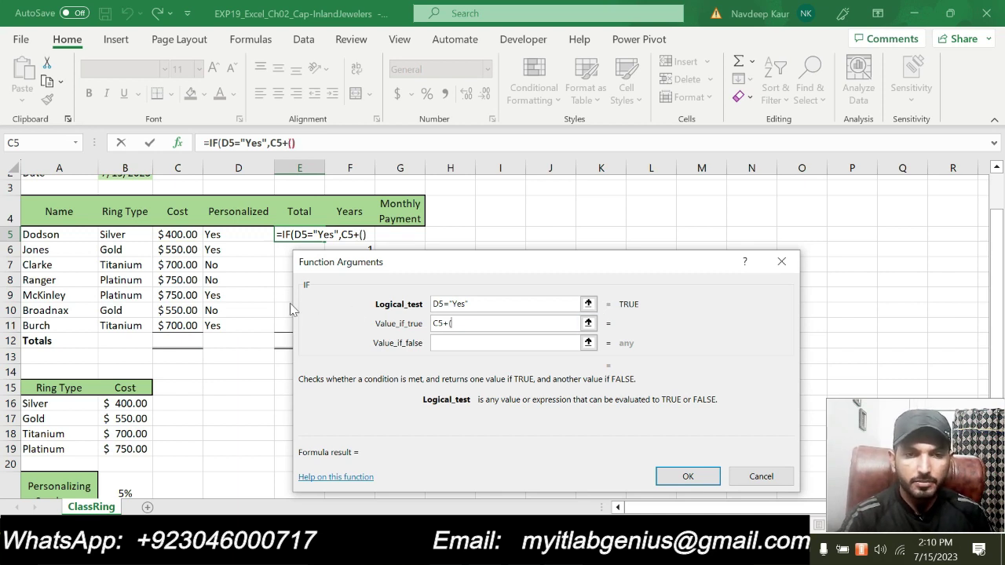
left_click(189, 240)
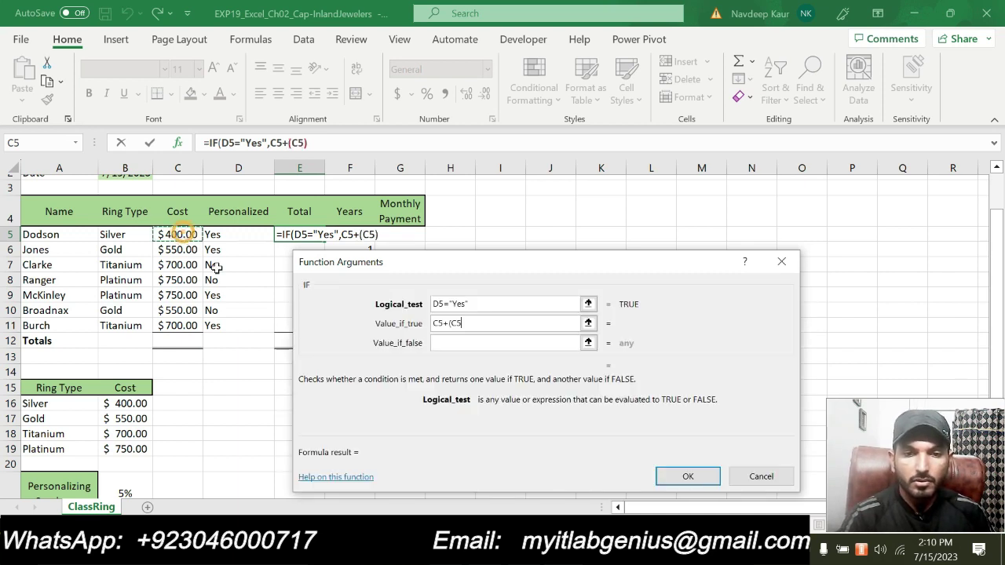
scroll(218, 379, "down", 2)
type("*")
left_click(126, 405)
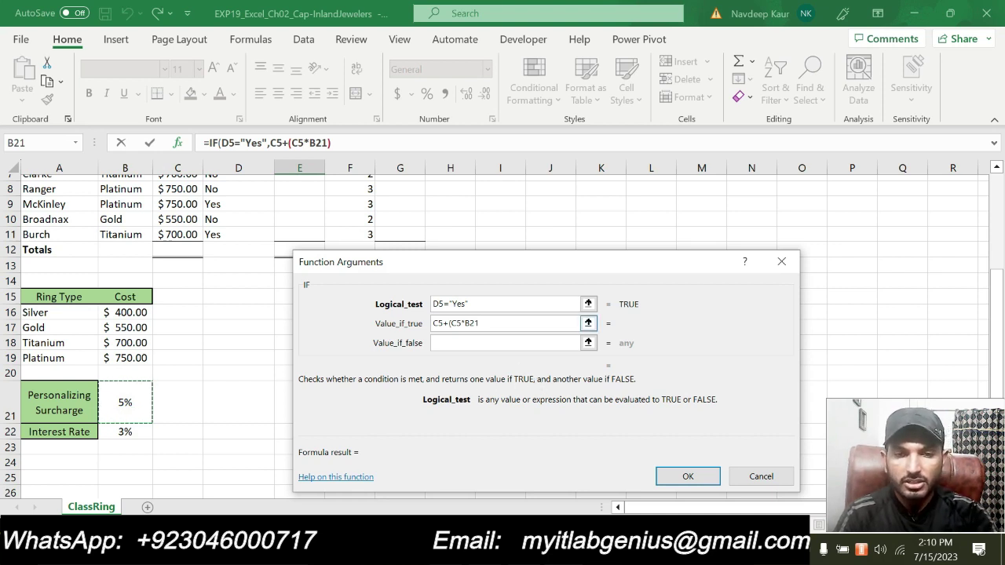
- Make the surcharge reference absolute and close the parenthesis so the value-if-true argument reads C5+(C5*$B$21)
left_click(466, 321)
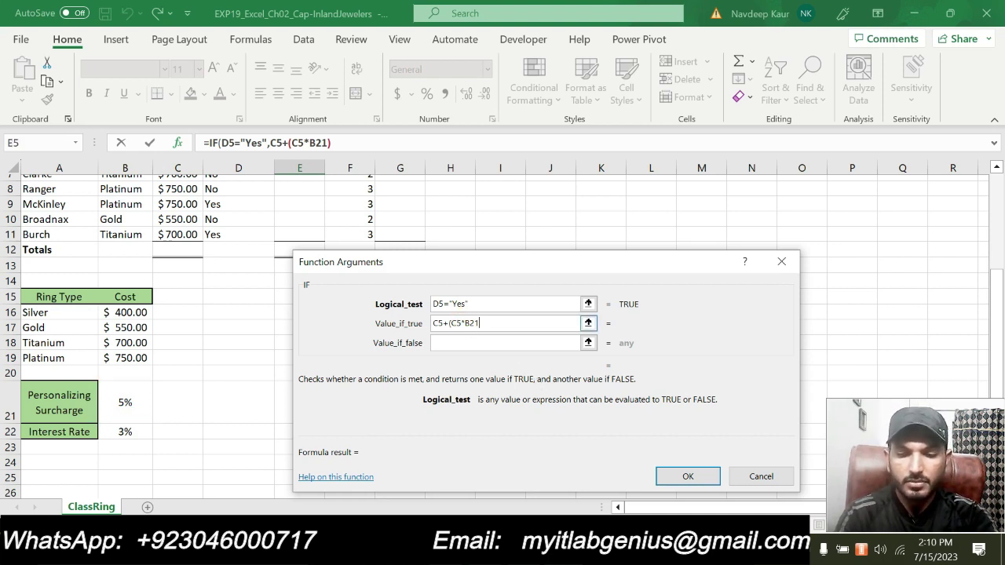
type("$")
key("Right")
type("$21")
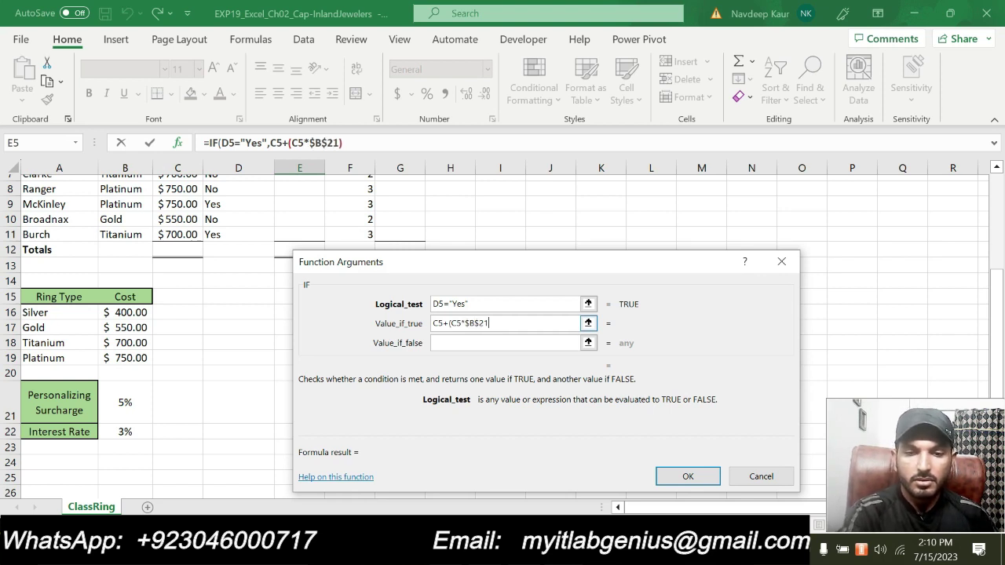
type(")")
- Set the value-if-false argument to C5 and enter the completed IF function in cell E5
left_click(473, 343)
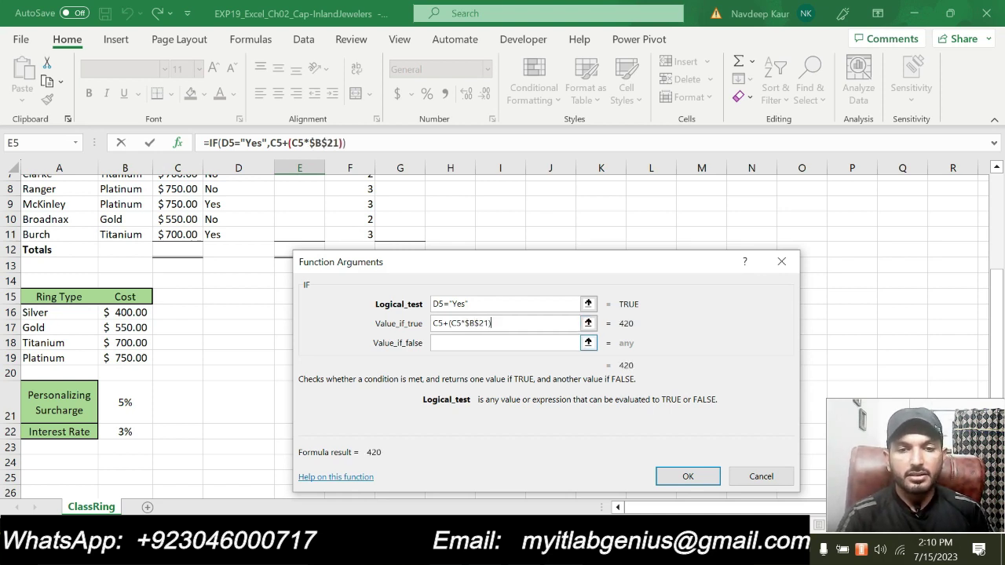
scroll(267, 335, "up", 1)
scroll(266, 335, "up", 1)
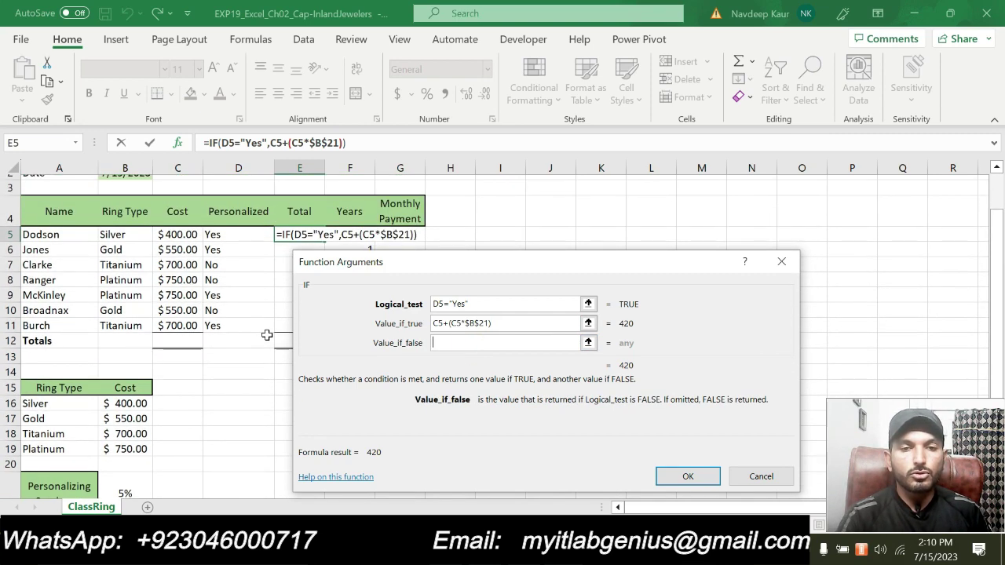
left_click(170, 234)
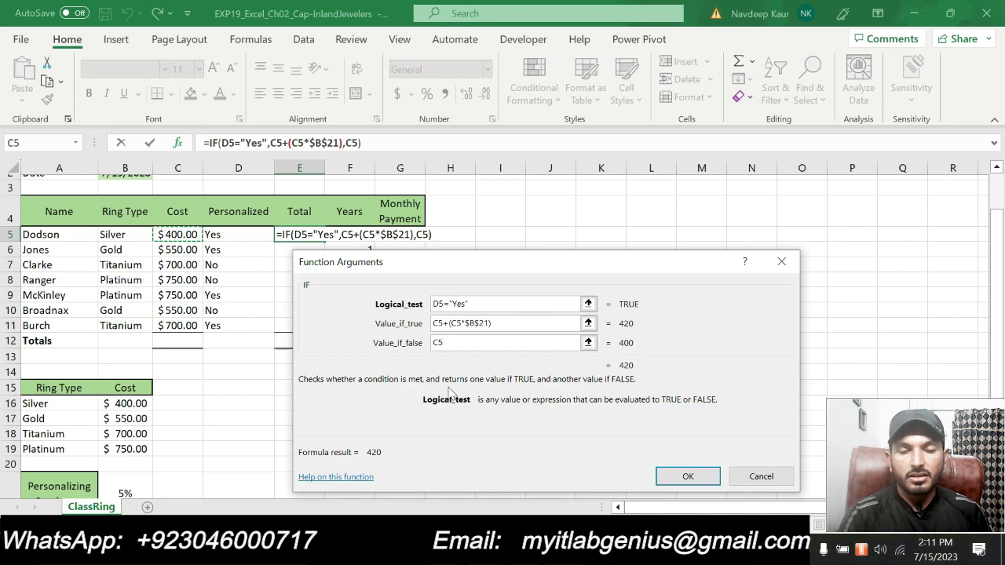
left_click_drag(511, 261, 585, 229)
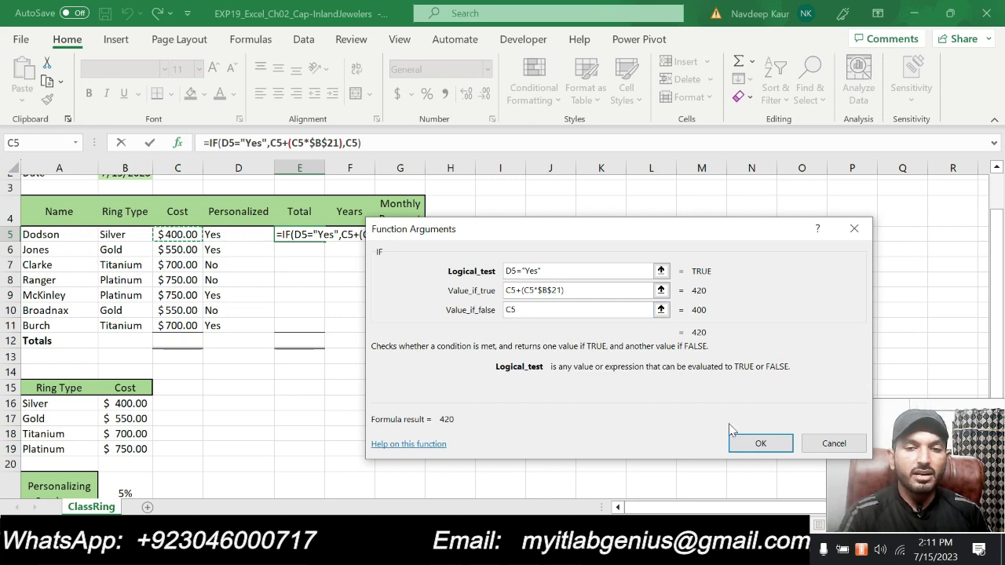
left_click(750, 443)
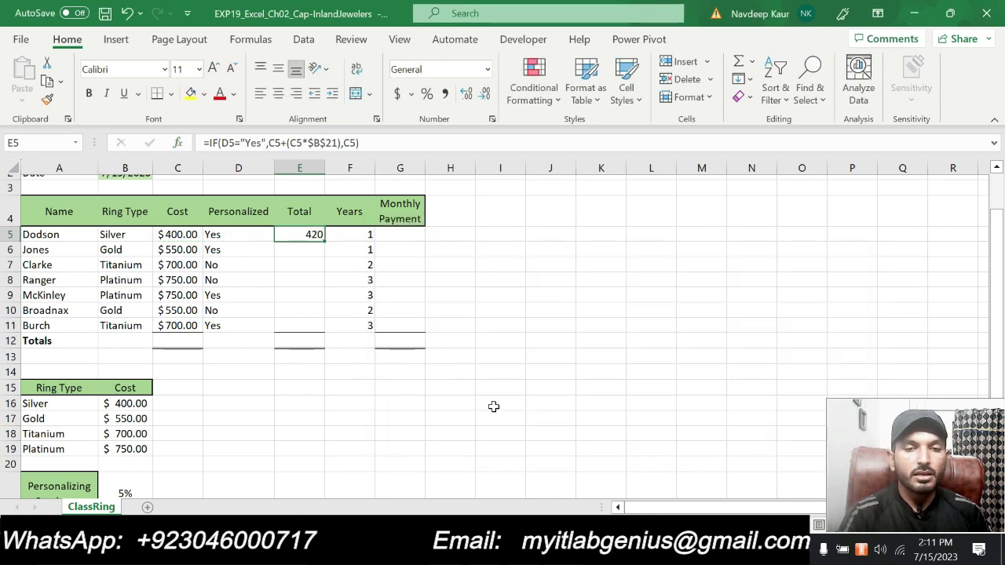
- Switch to the Word instructions and remove the turquoise highlight from the step 7 IF function instruction
key("alt+Tab")
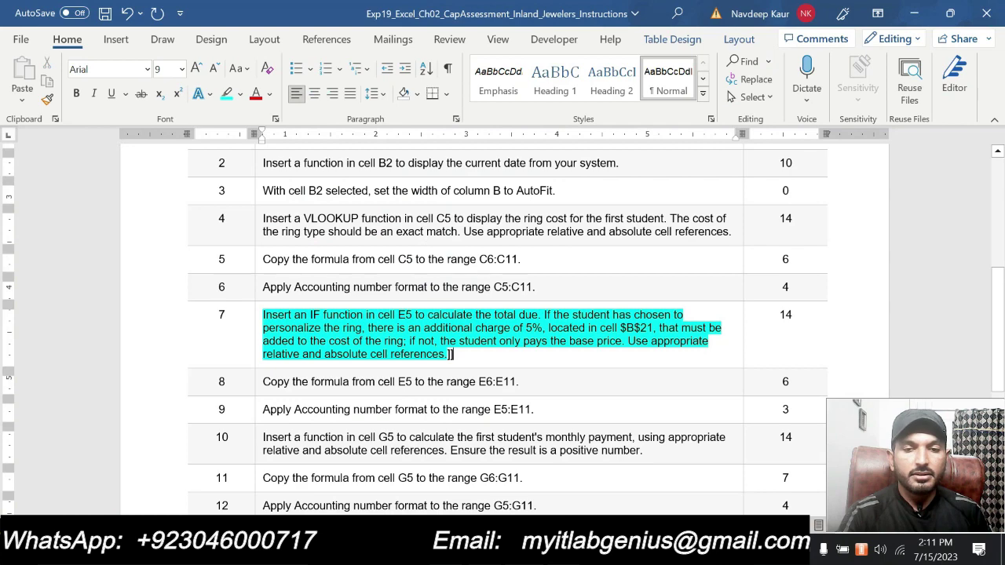
scroll(502, 314, "down", 3)
scroll(503, 330, "down", 3)
scroll(503, 330, "up", 6)
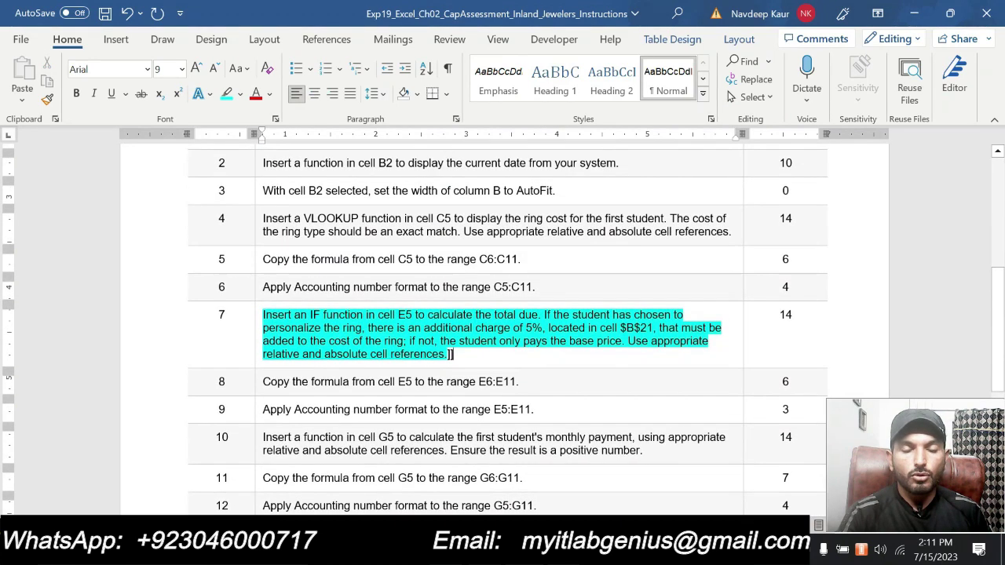
left_click_drag(457, 399, 265, 359)
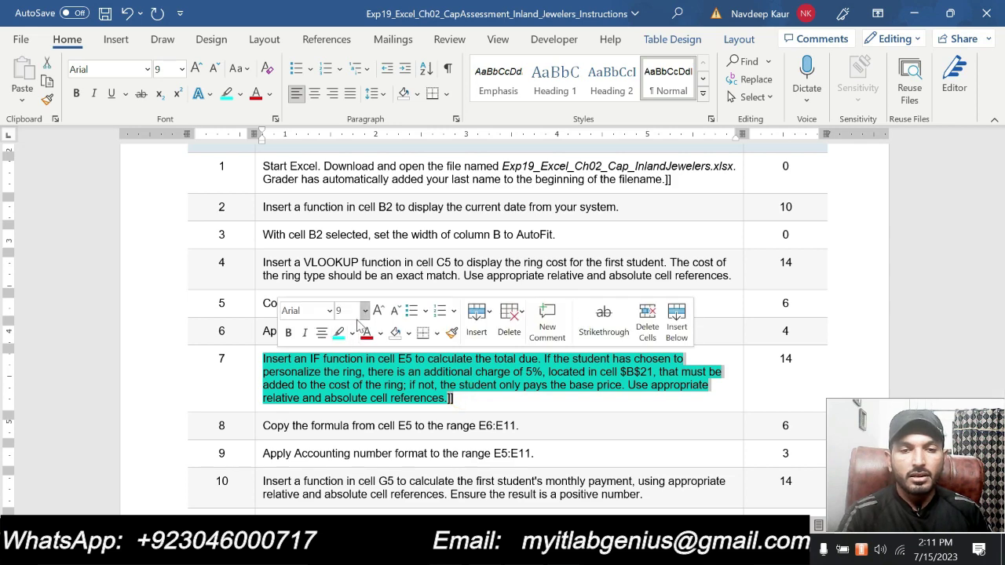
left_click(340, 335)
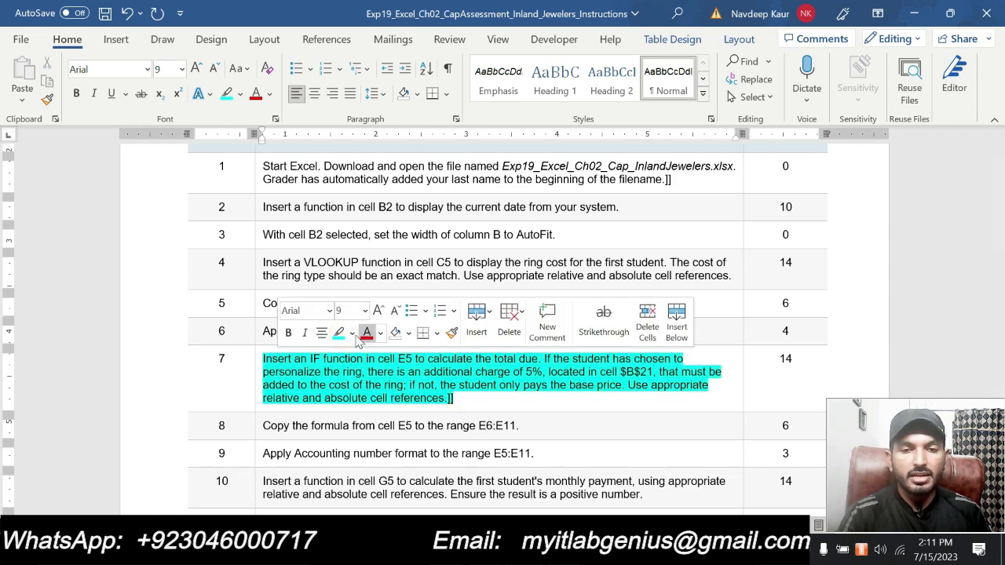
left_click(352, 333)
left_click(388, 360)
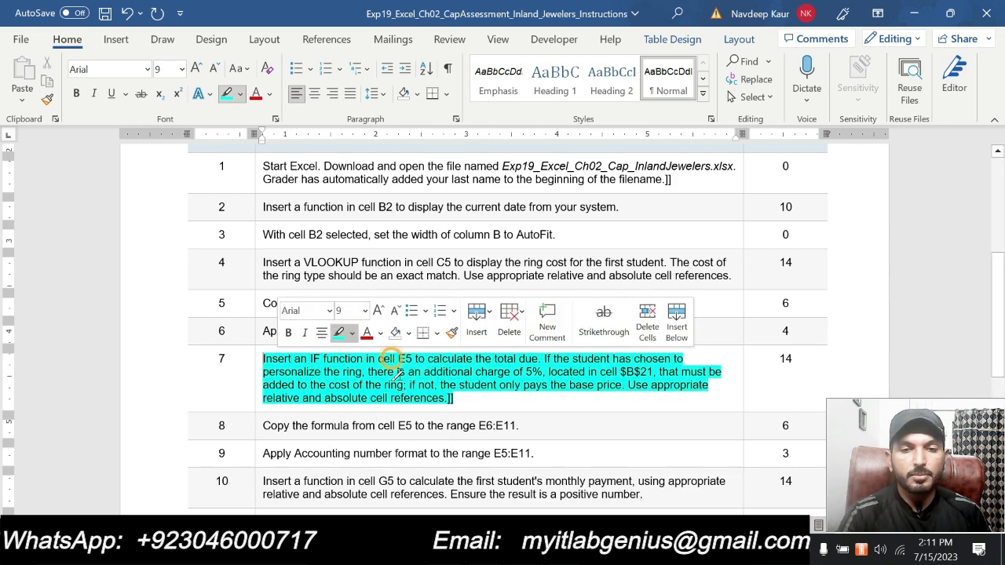
left_click_drag(463, 402, 272, 358)
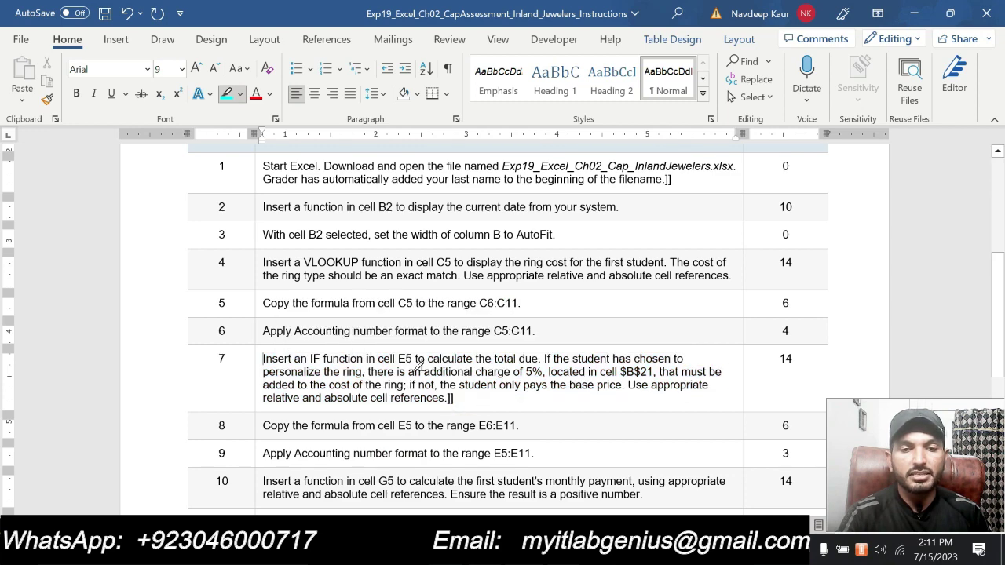
- Review the project description and the assignment's instruction table, from the first step through the page setup and footer steps
scroll(471, 361, "up", 1)
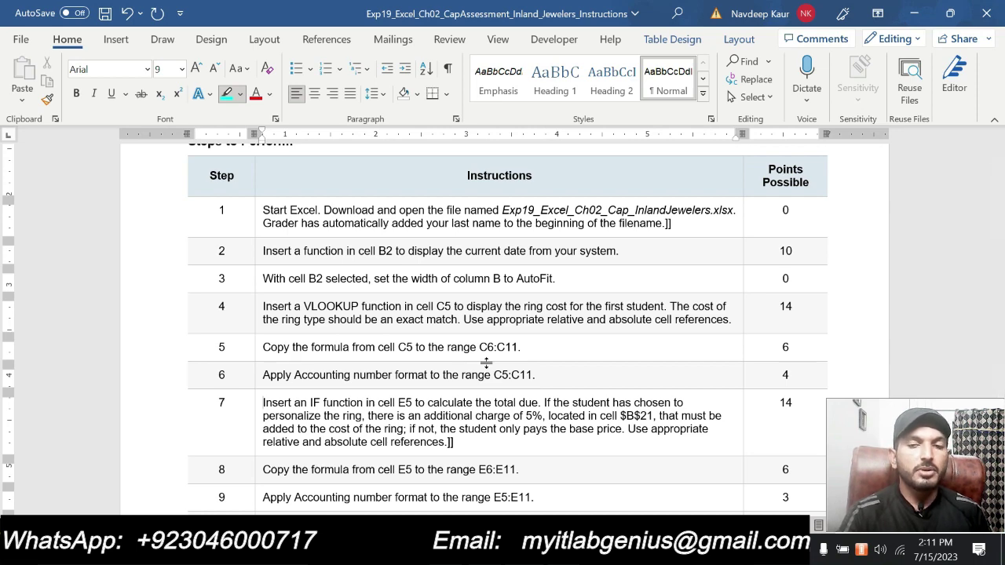
scroll(488, 358, "up", 4)
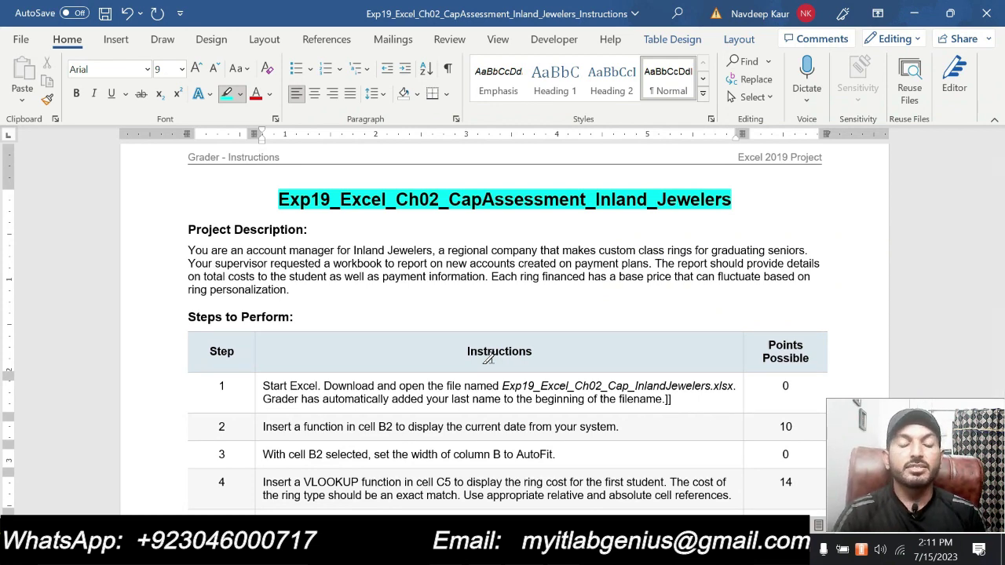
scroll(490, 354, "down", 2)
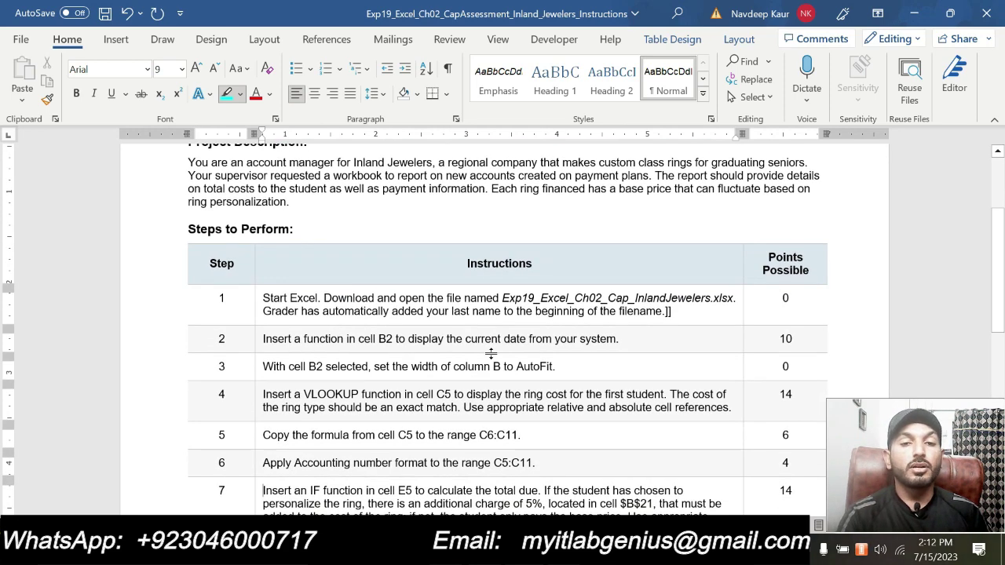
scroll(490, 354, "up", 2)
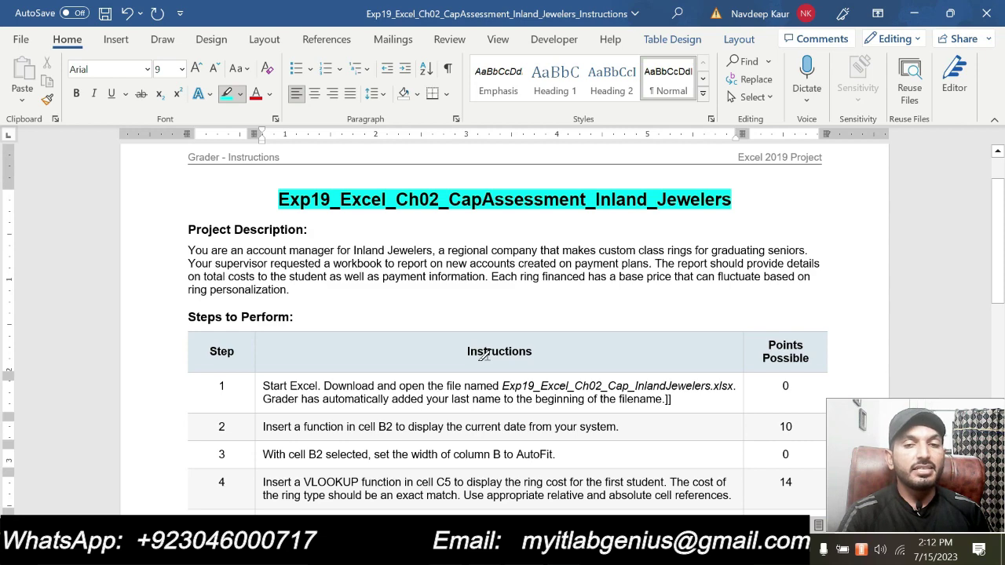
scroll(484, 354, "down", 5)
scroll(485, 354, "up", 5)
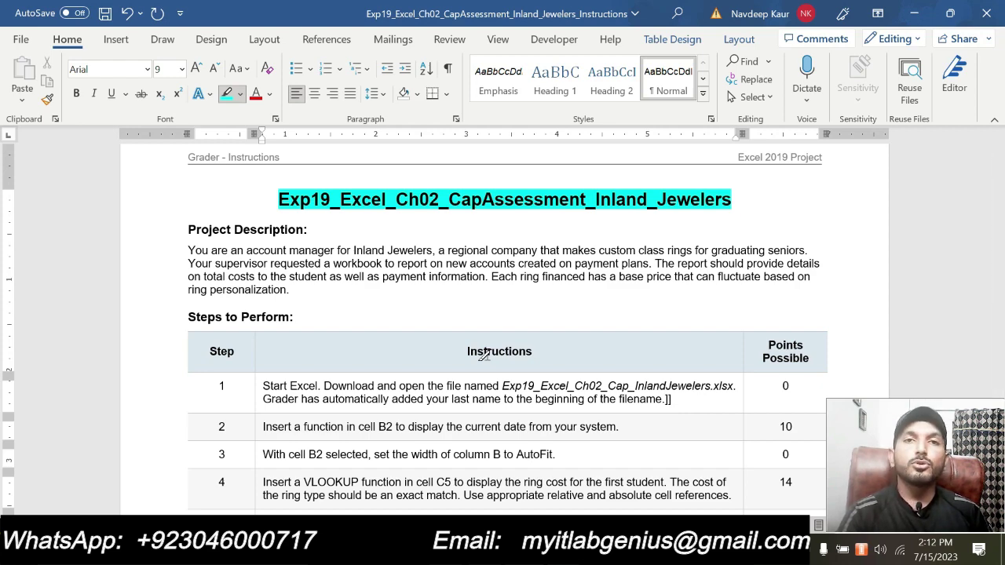
scroll(484, 354, "down", 8)
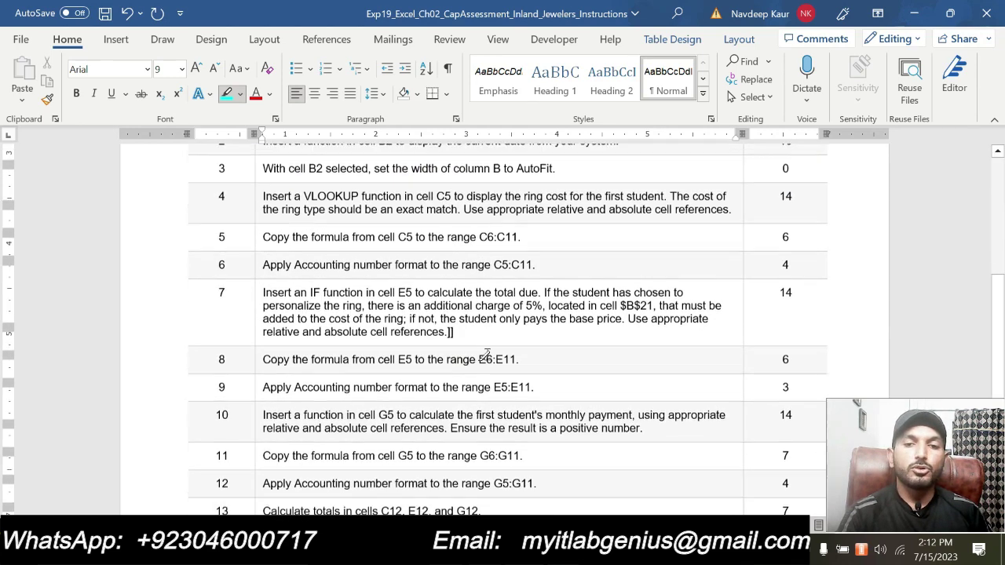
scroll(484, 354, "up", 8)
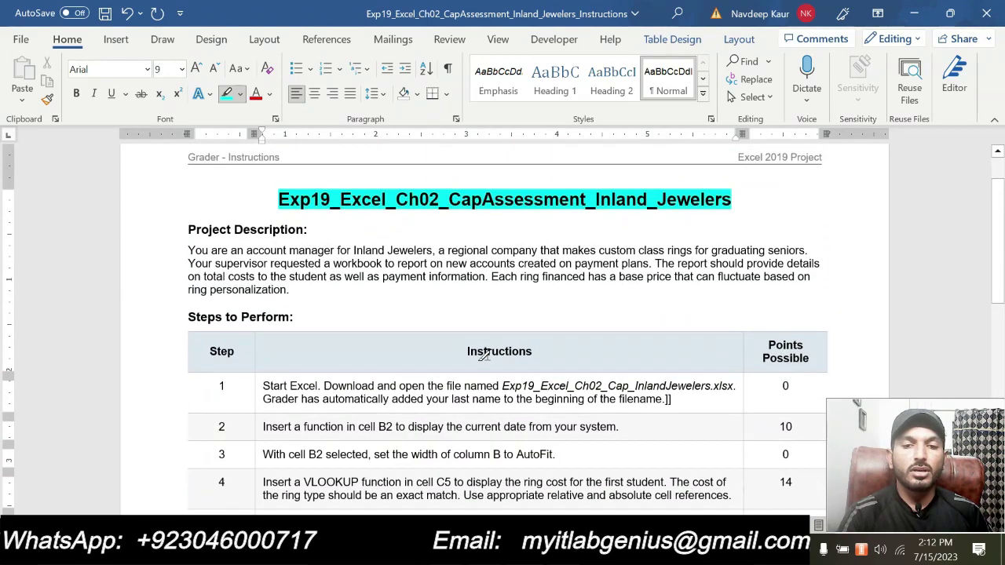
scroll(485, 354, "down", 4)
scroll(484, 354, "down", 3)
scroll(484, 354, "up", 3)
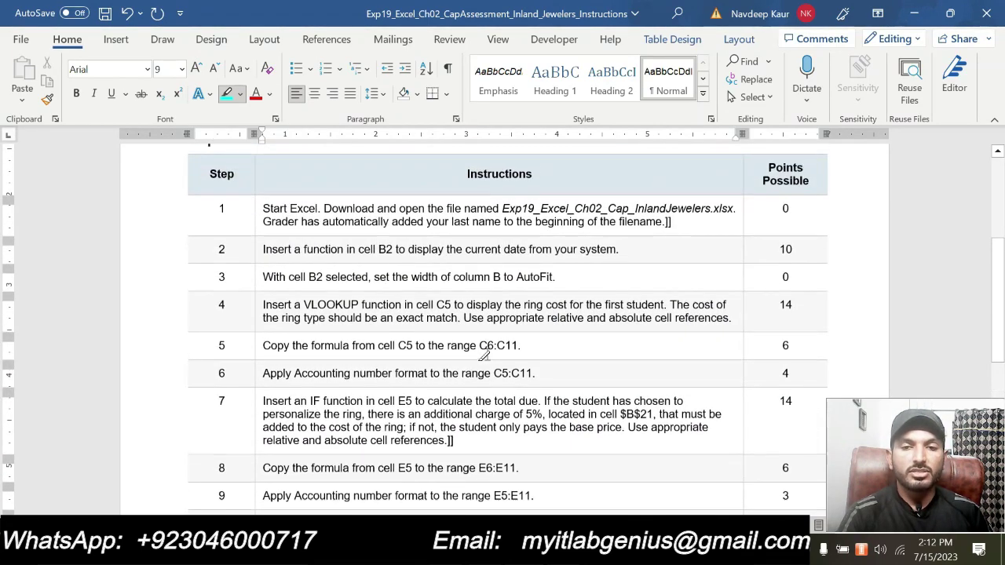
scroll(486, 355, "down", 4)
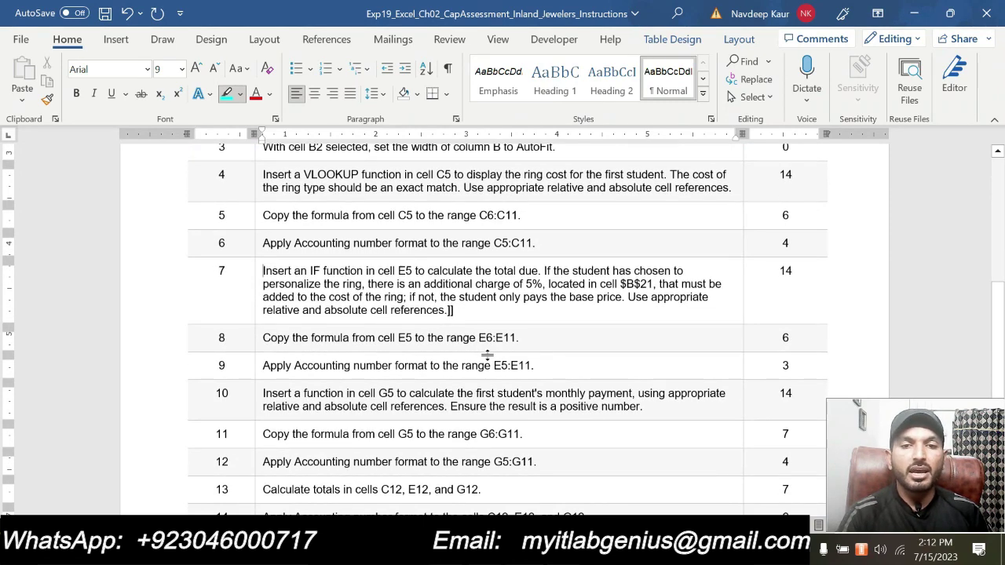
scroll(487, 354, "up", 1)
scroll(487, 355, "down", 5)
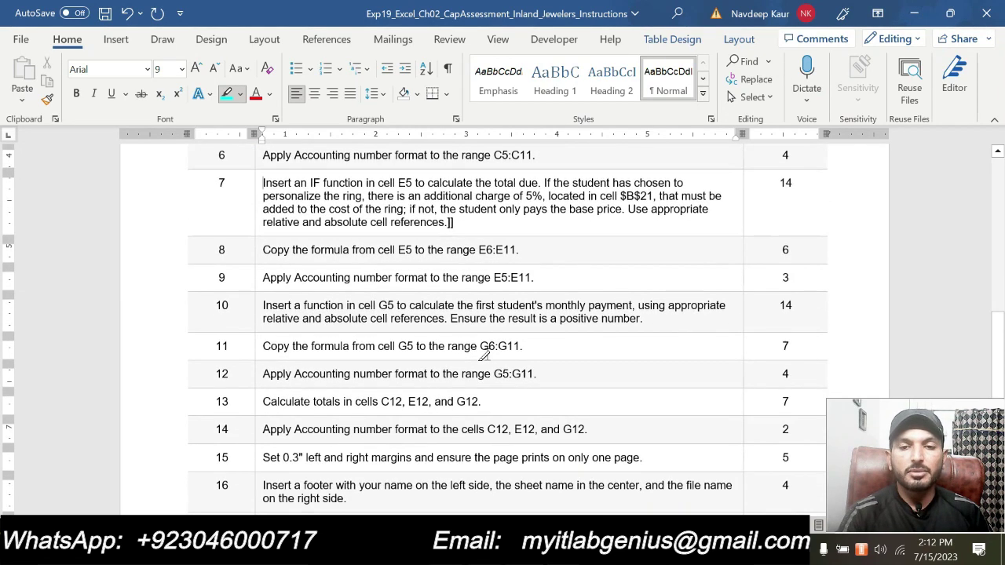
scroll(518, 358, "up", 5)
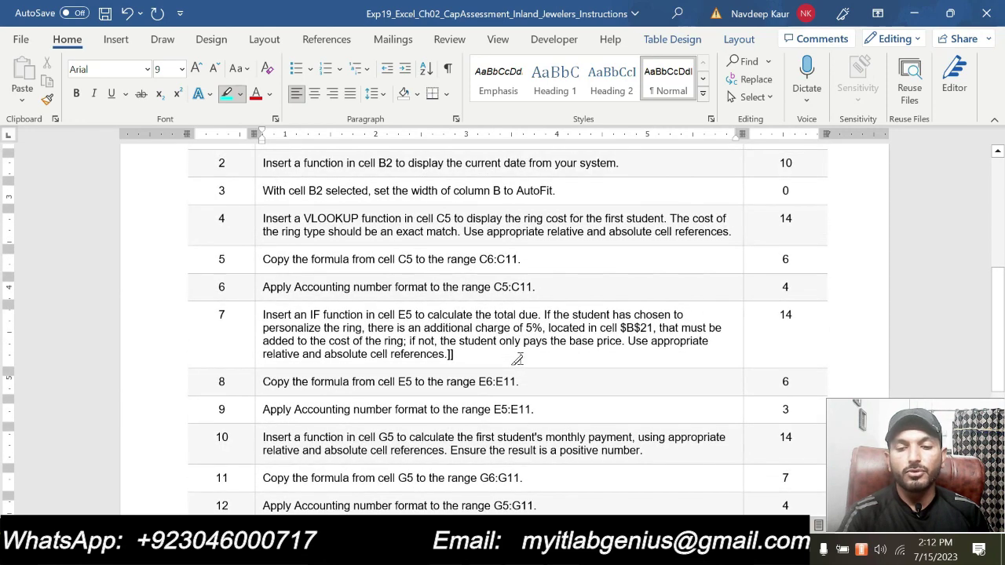
- Switch to the Excel solution workbook, leave the open cell edit and examine the completed Inland Jewelers table
key("alt+Tab")
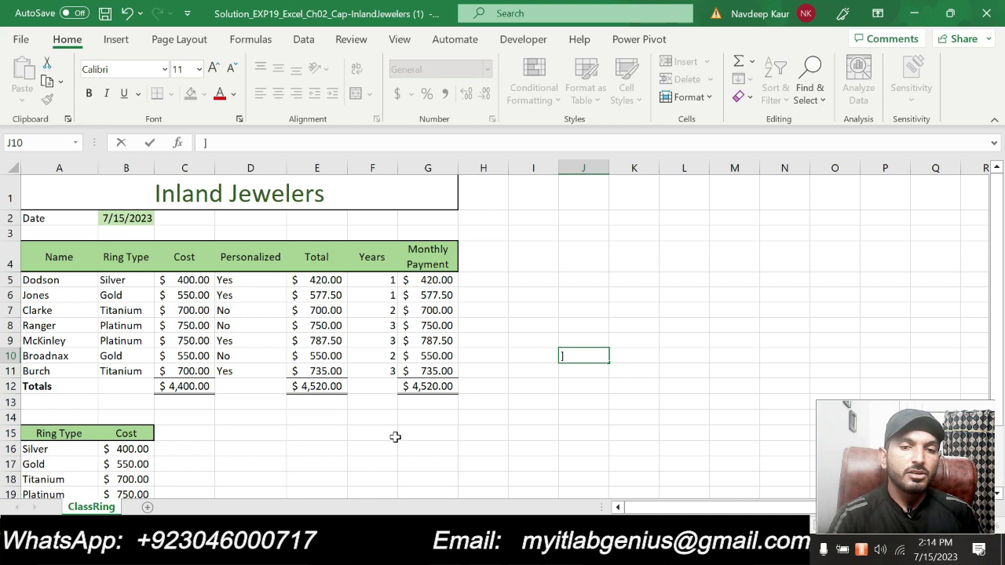
left_click(381, 463)
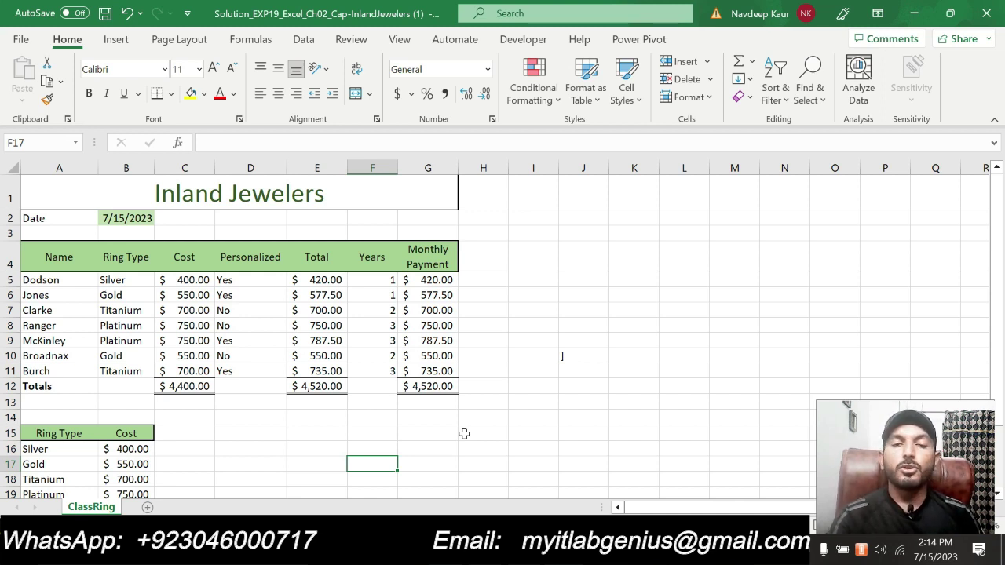
mouse_move(485, 549)
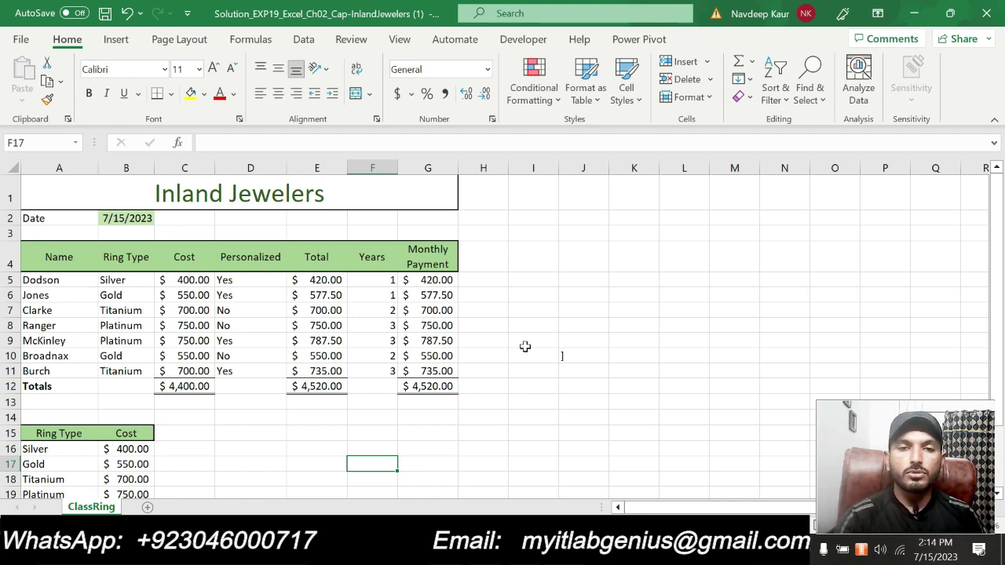
scroll(524, 433, "down", 1)
scroll(523, 433, "up", 1)
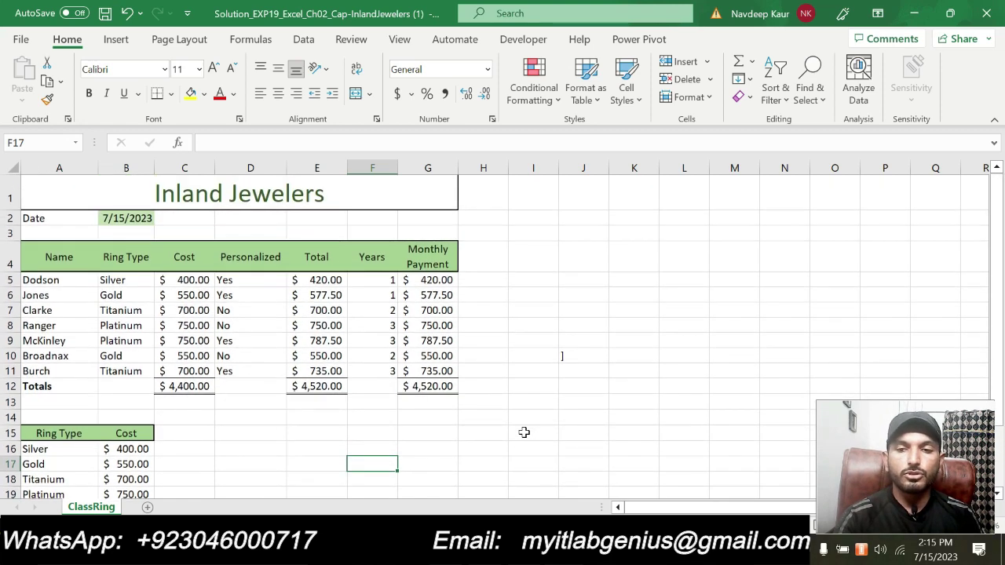
left_click(553, 416)
left_click(456, 462)
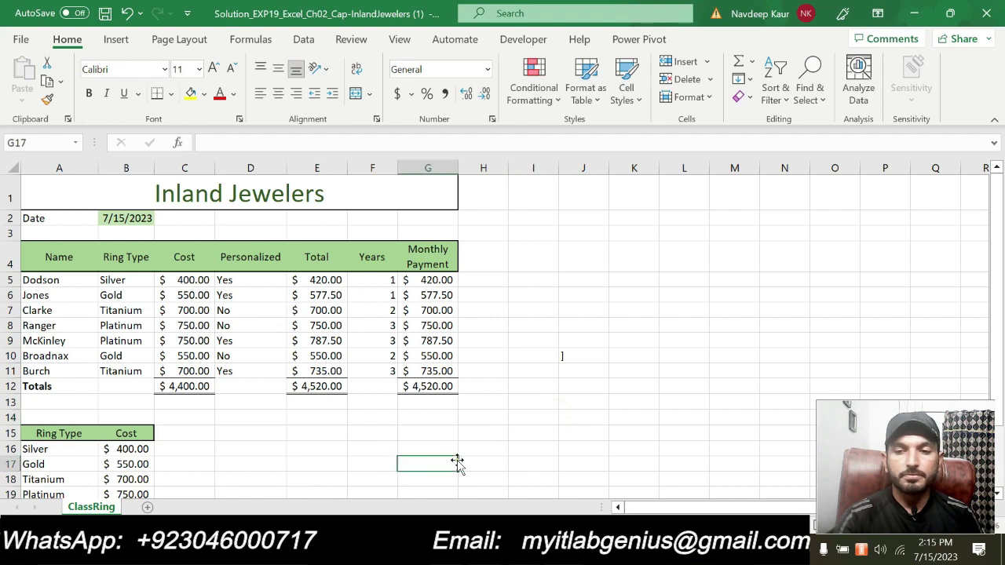
left_click(534, 424)
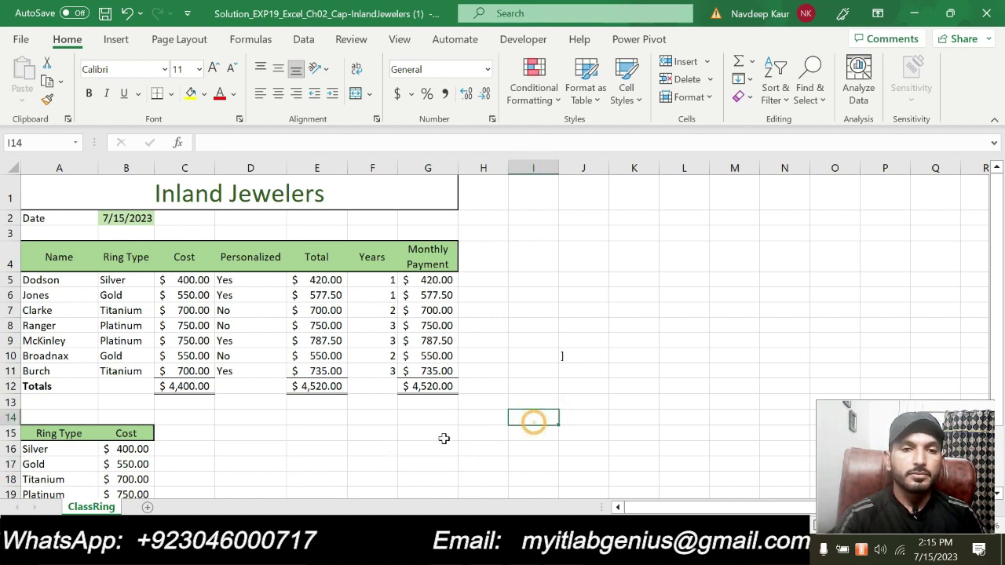
left_click(405, 448)
left_click(274, 478)
scroll(393, 451, "down", 1)
scroll(393, 451, "up", 1)
left_click(468, 469)
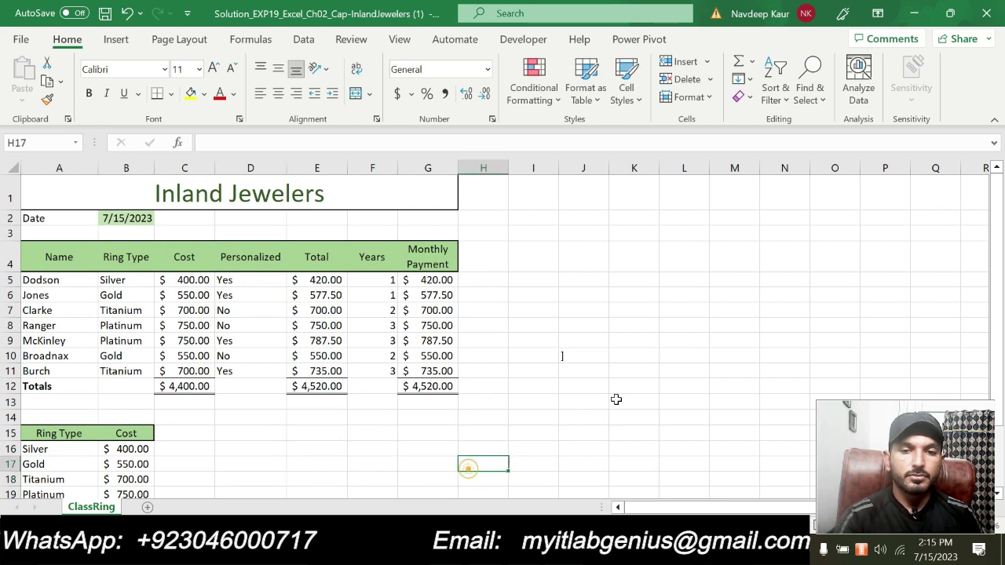
left_click(617, 386)
left_click(530, 355)
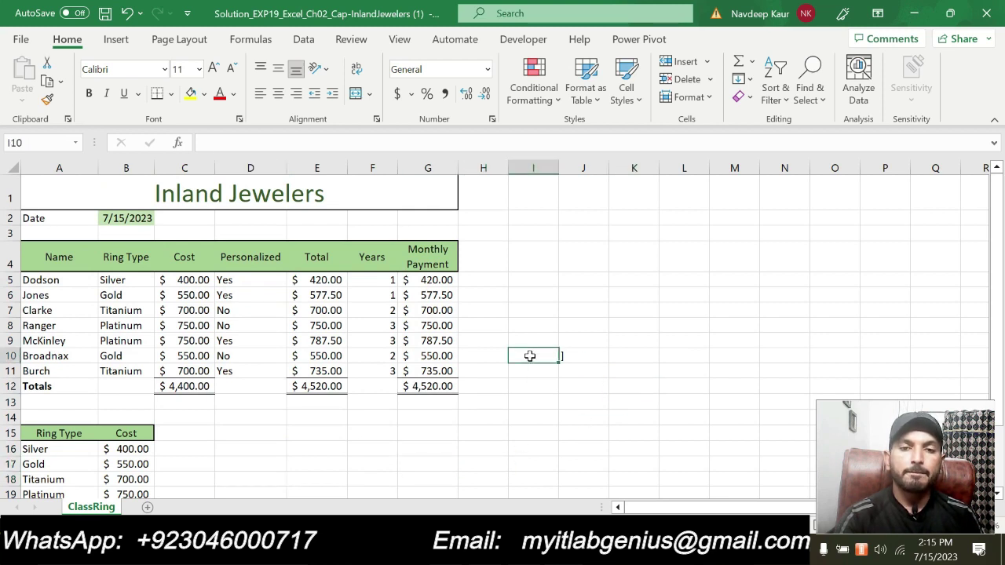
left_click(550, 447)
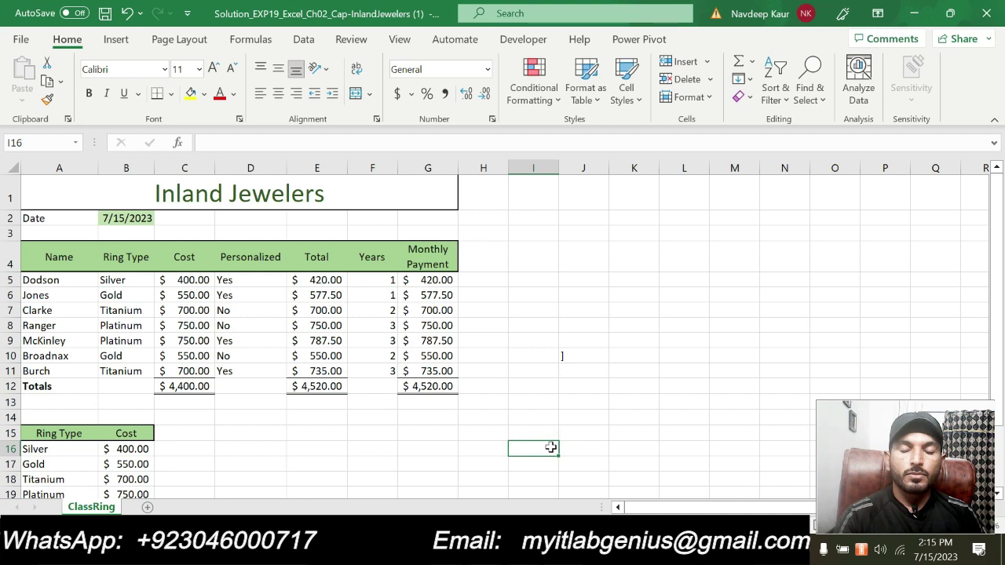
left_click(426, 464)
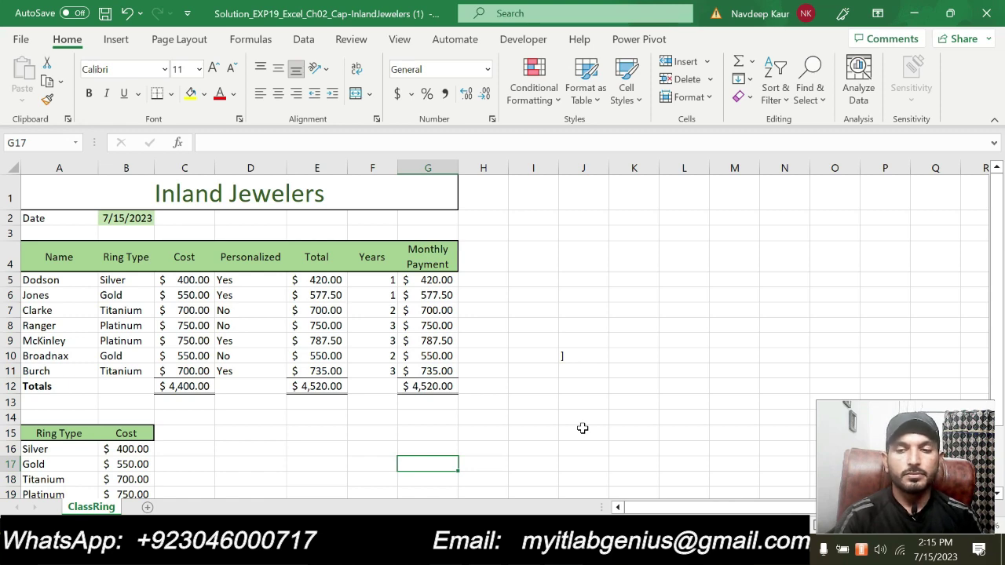
- Switch to the Word instructions and highlight the text of steps 1 through 7 in turquoise
key("alt+Tab")
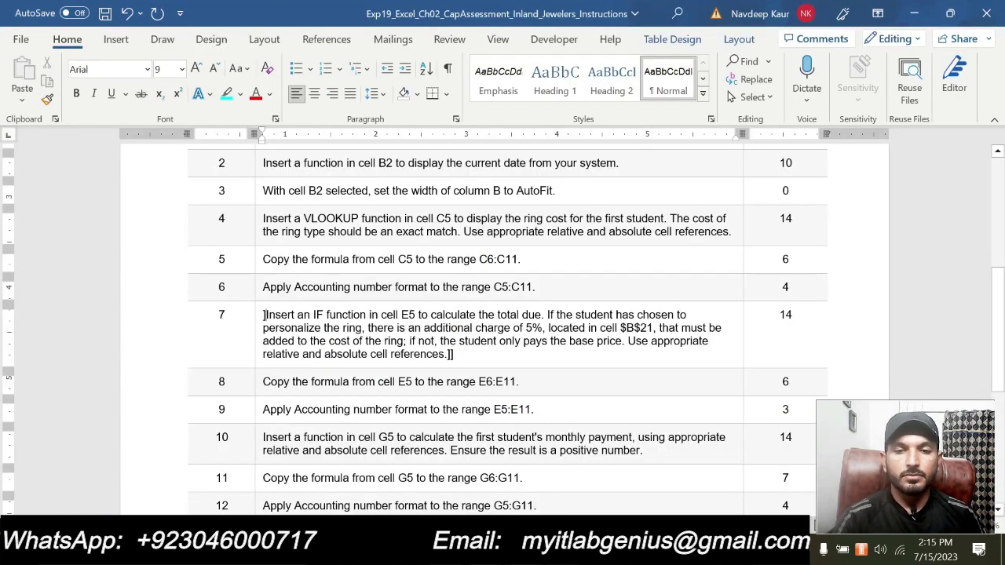
scroll(264, 446, "up", 4)
scroll(490, 384, "up", 1)
scroll(489, 384, "down", 2)
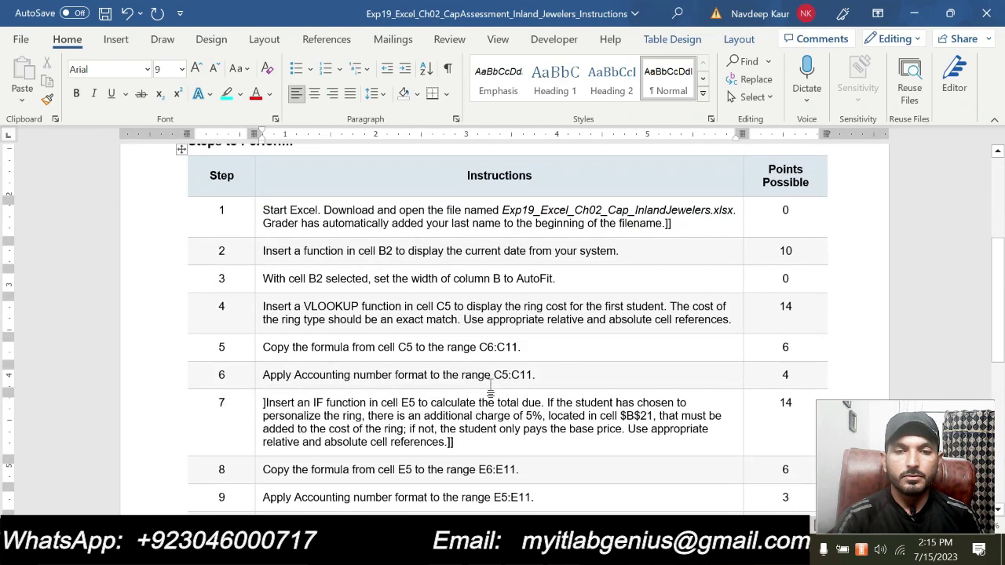
left_click_drag(264, 211, 353, 404)
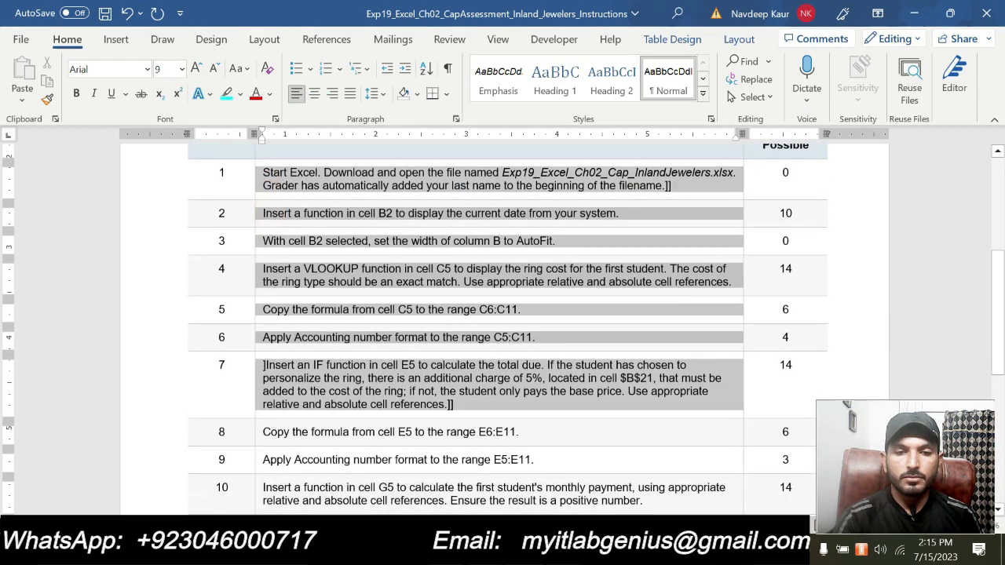
left_click(226, 93)
- After the step 7 instruction, add the bold 22-point note "I have solved 7 steps in this video"
left_click(609, 412)
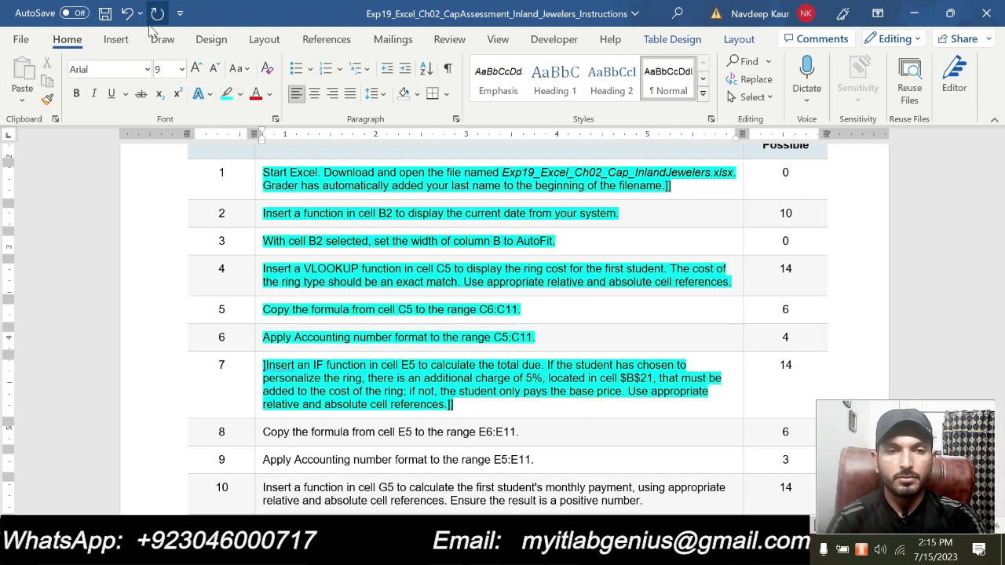
left_click(181, 69)
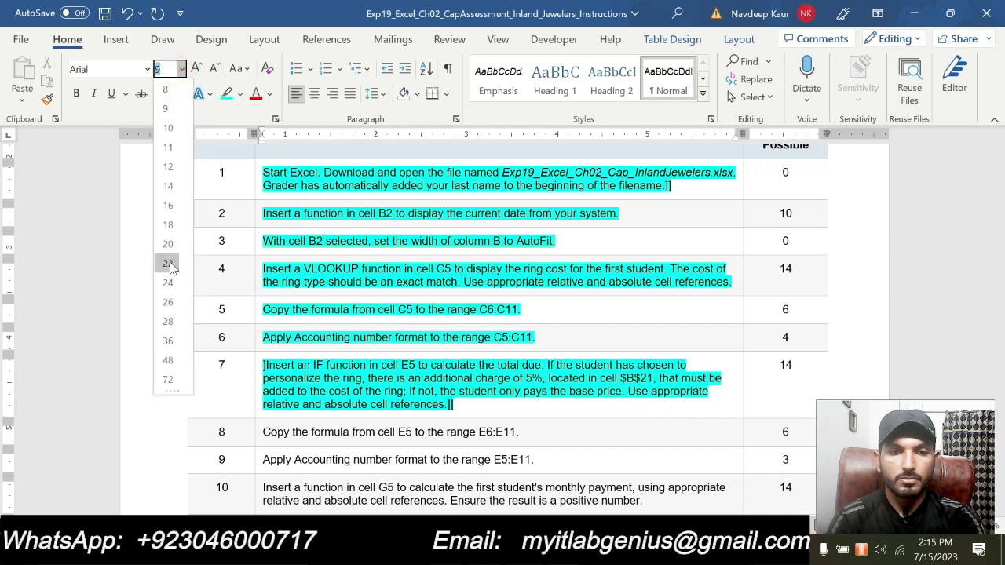
left_click(168, 263)
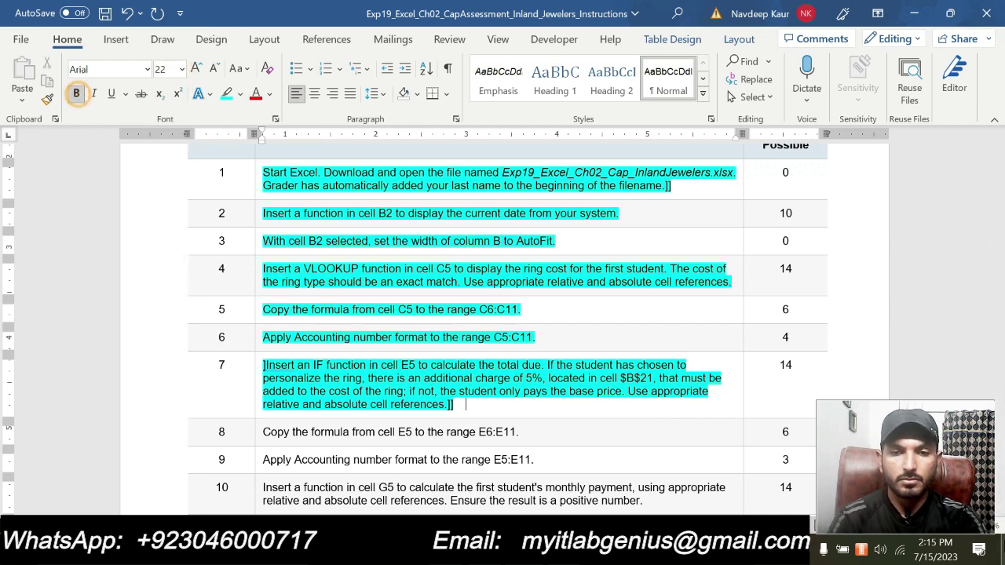
type("I have")
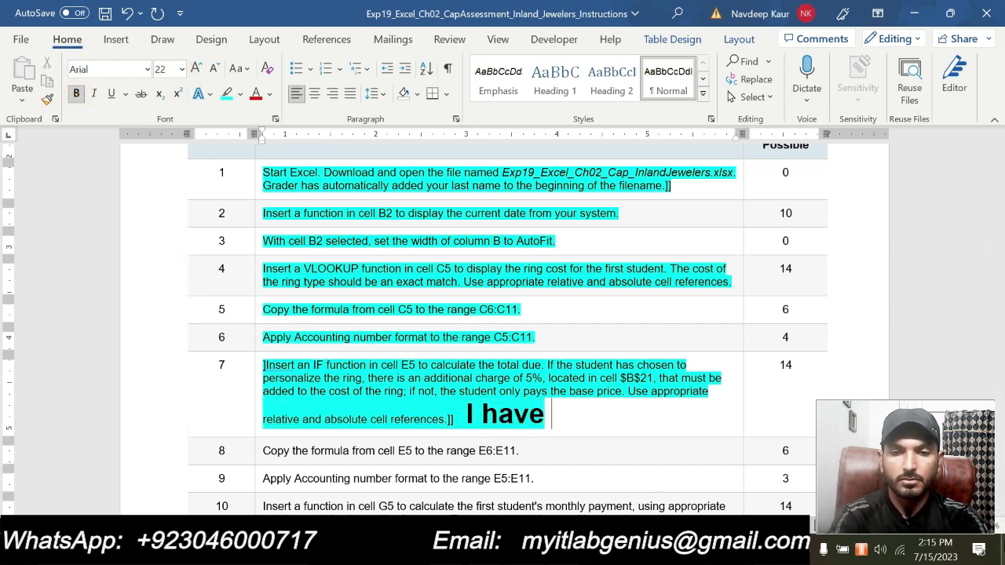
type(" solved 7")
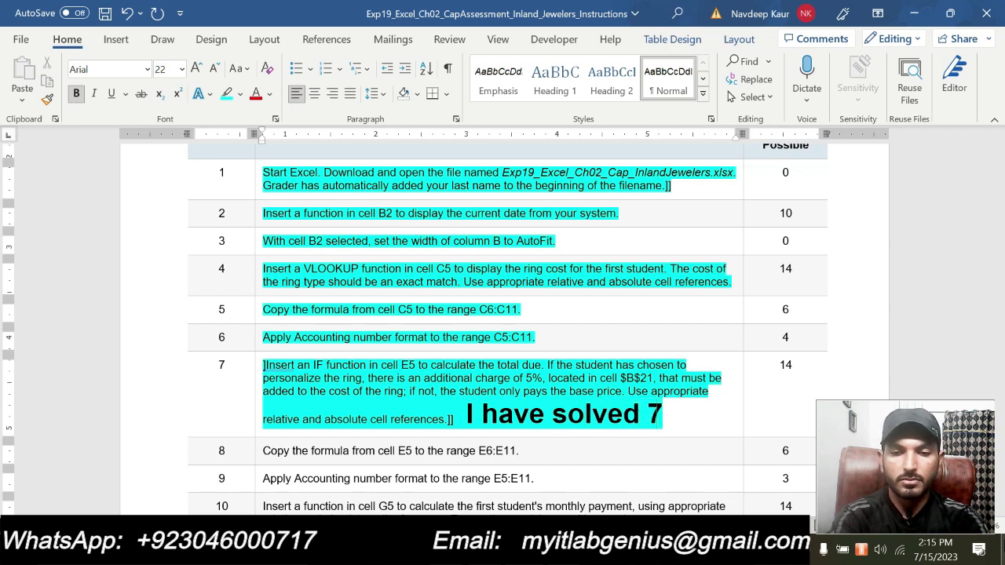
type(" steps i")
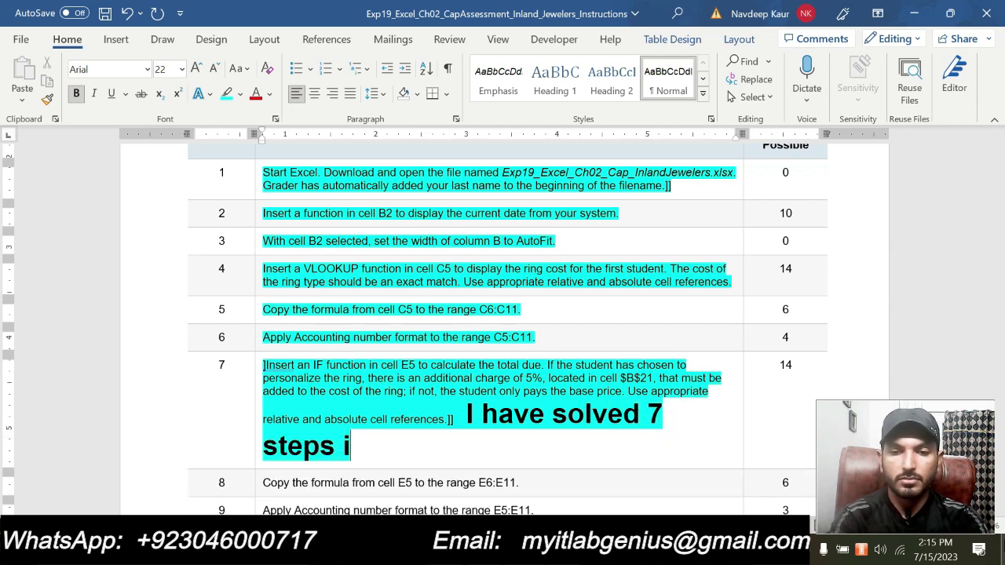
type("n this video")
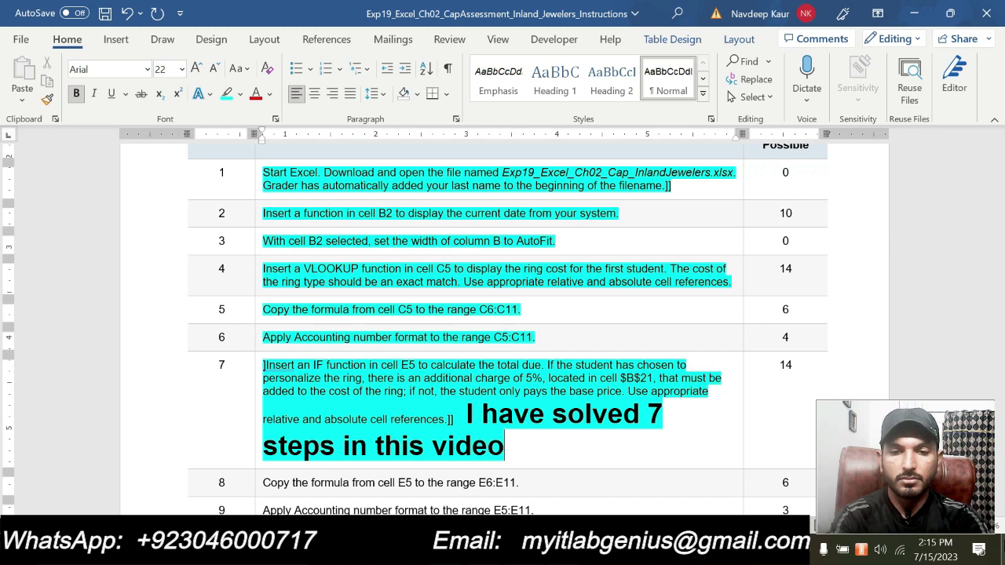
- Continue the note with "and if you want me to do this complete assignment or course contact me on Email or WhatsApp thankyou"
type(" and if")
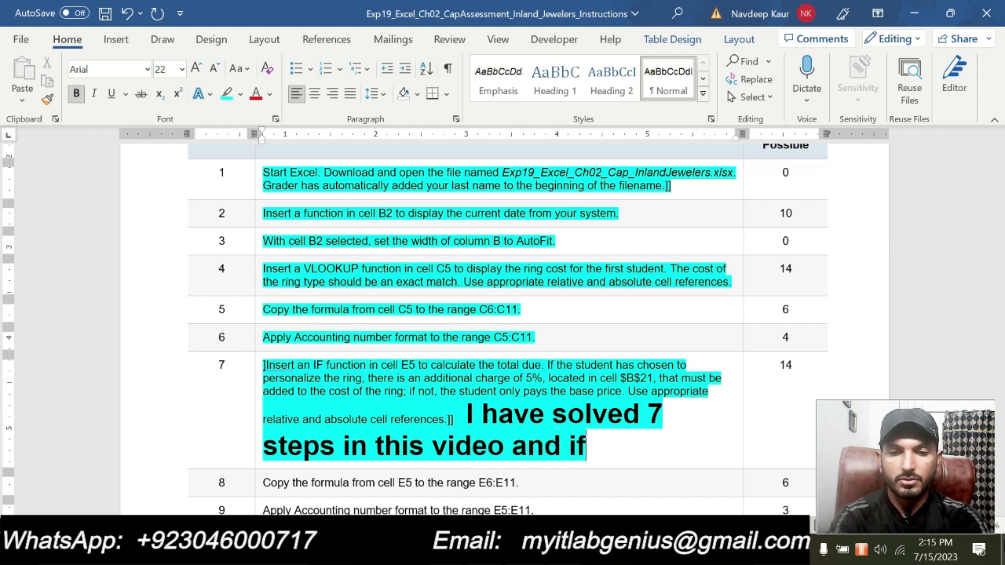
type(" you want me to do t")
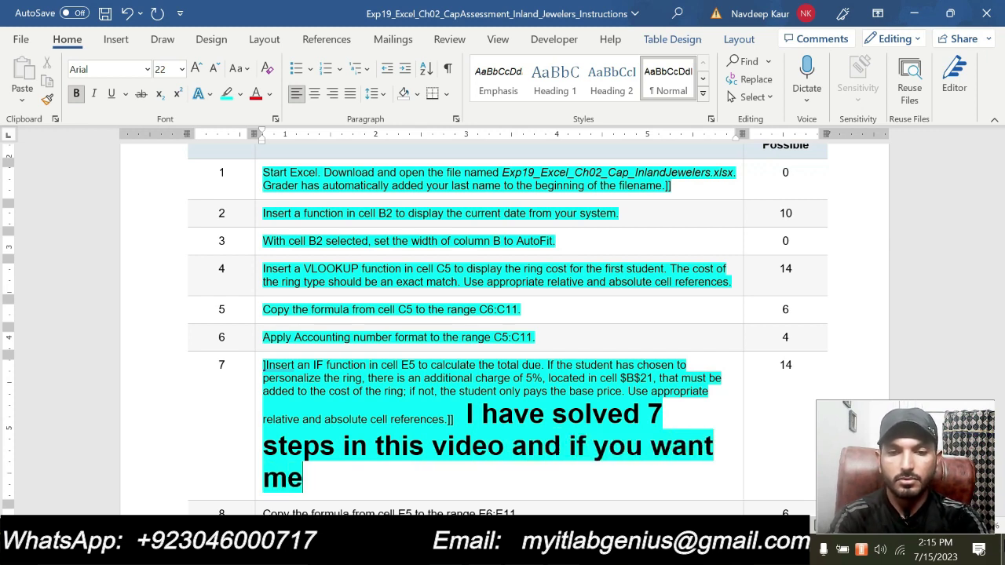
type("his ")
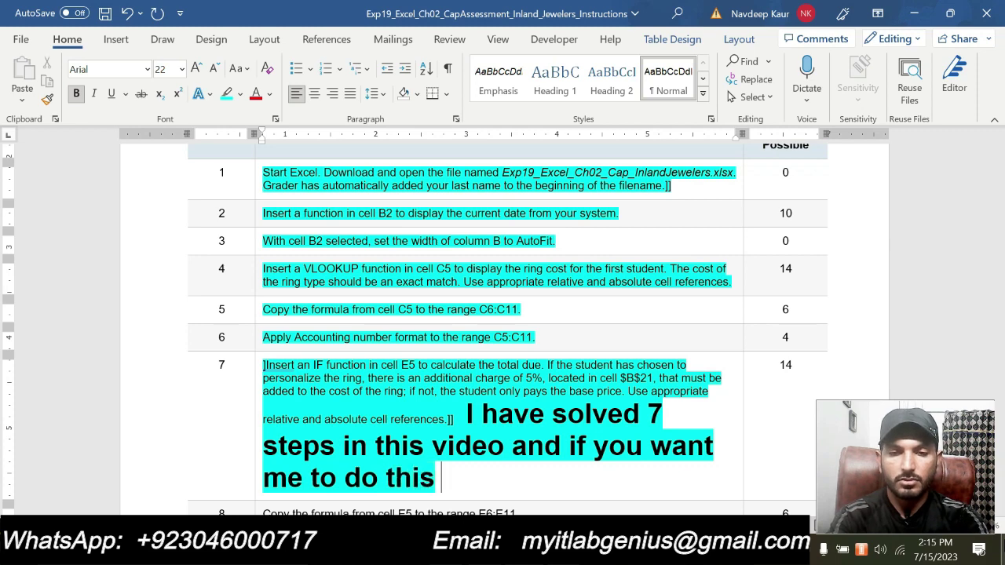
type("complete as")
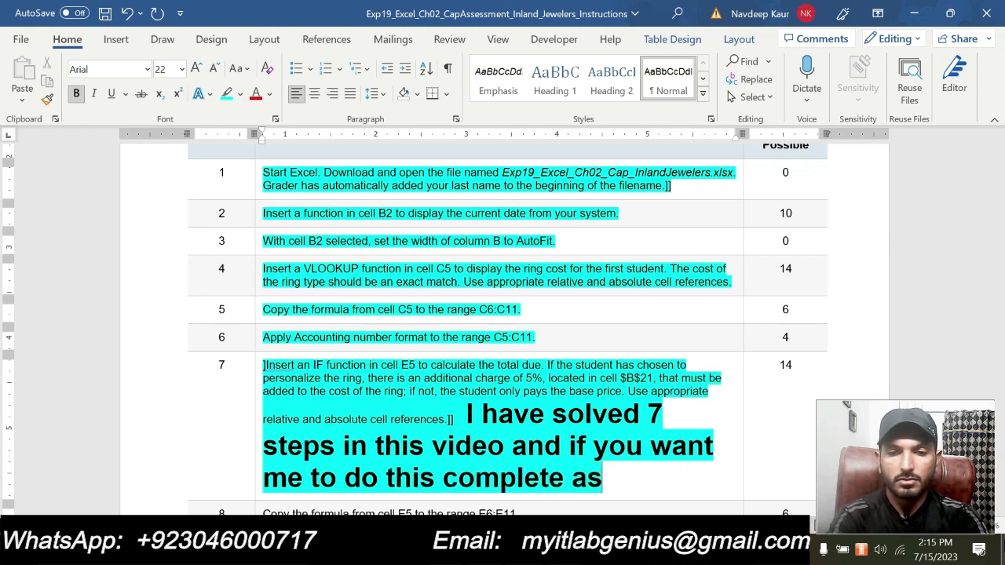
type("signment or co")
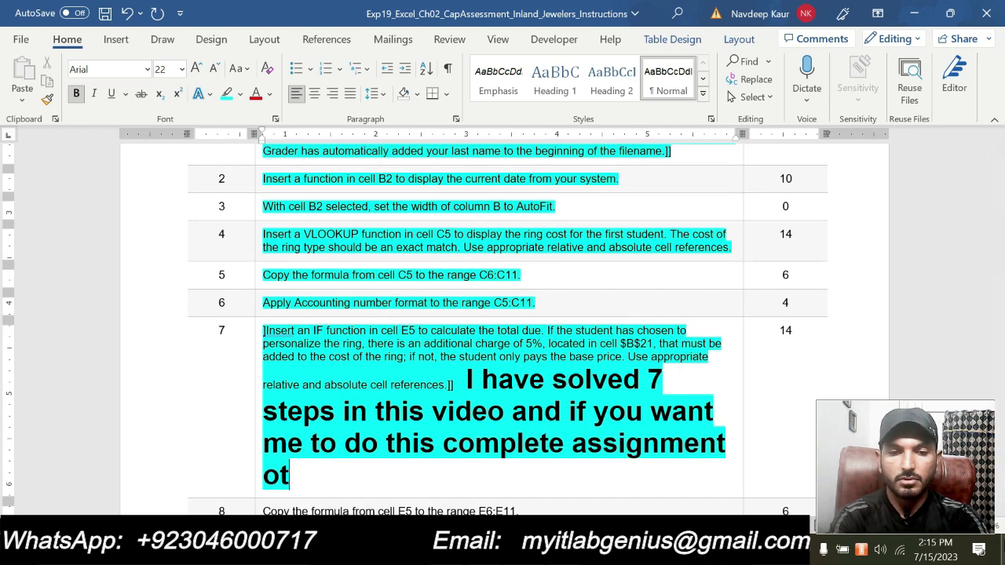
type("urse")
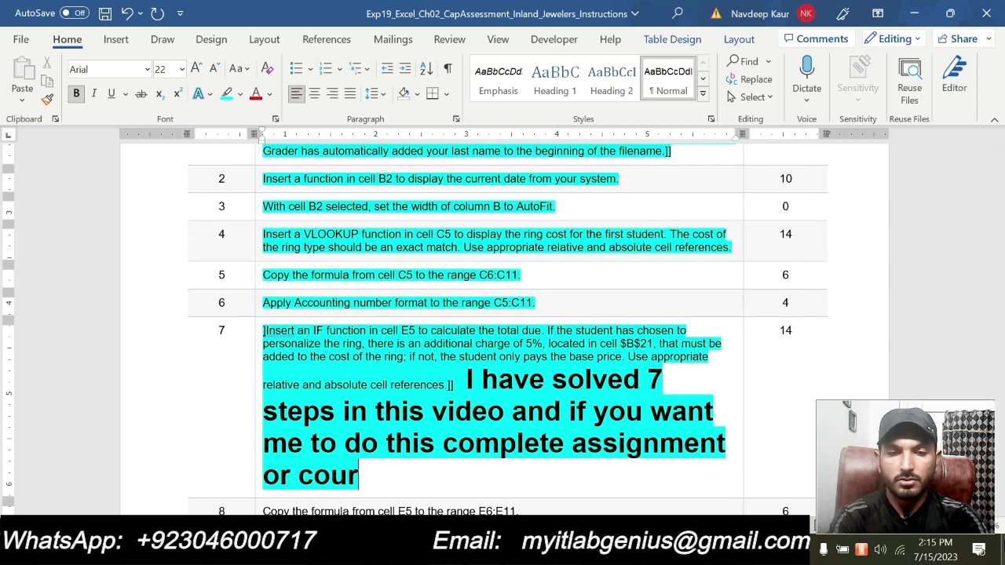
key("BackSpace")
type("se conta")
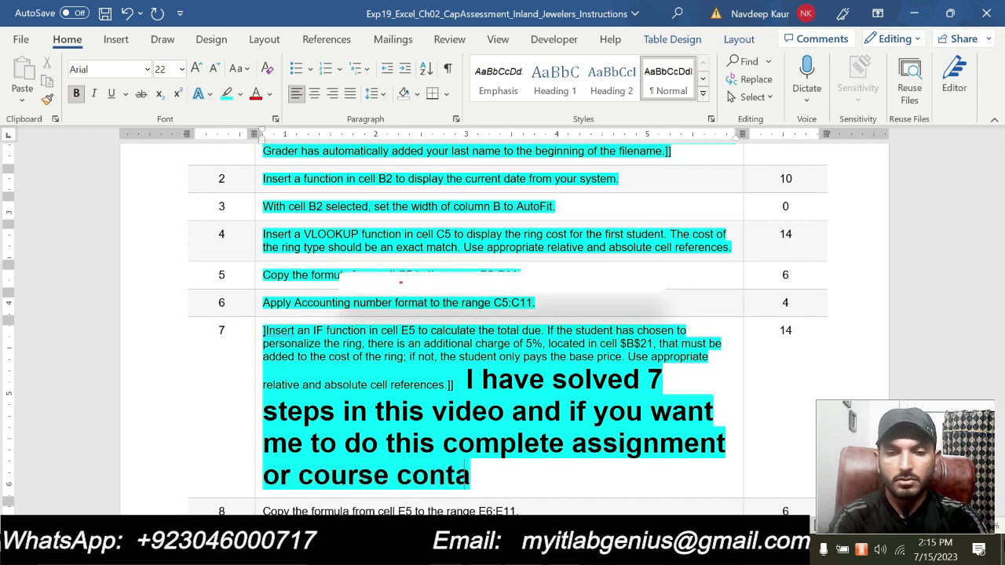
type("ct me on ")
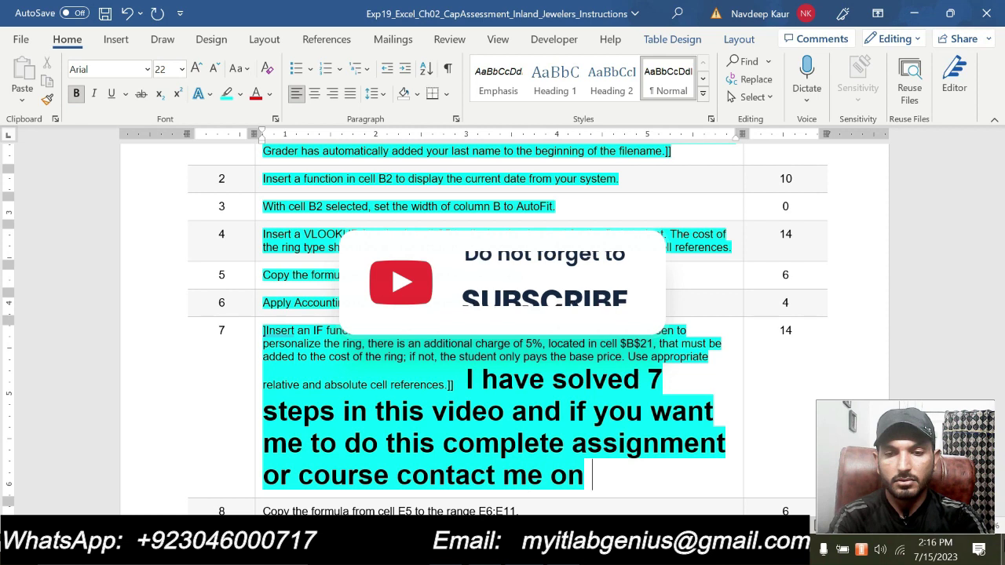
type("Email orWh")
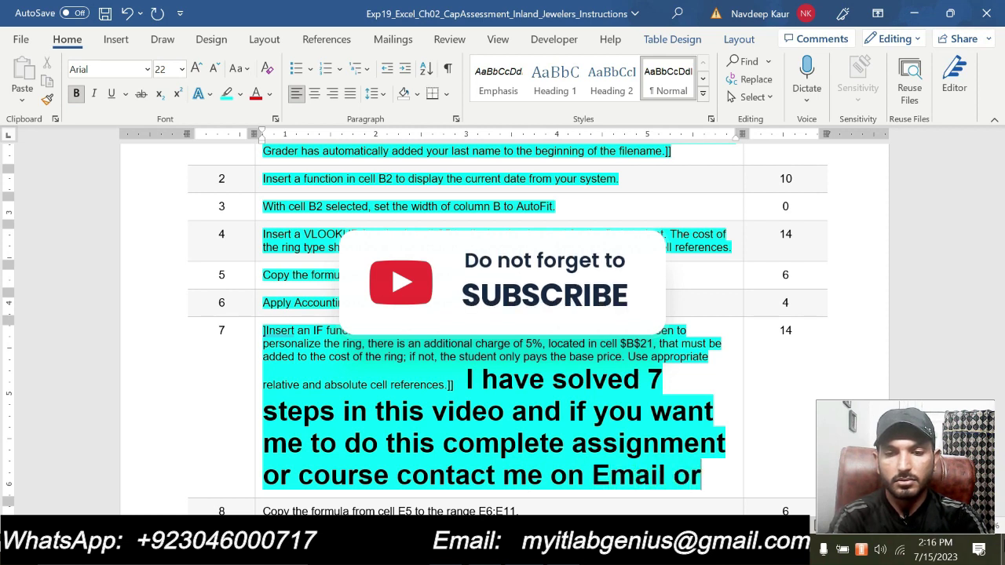
key("BackSpace")
key("BackSpace")
type("Wht")
key("BackSpace")
type("a")
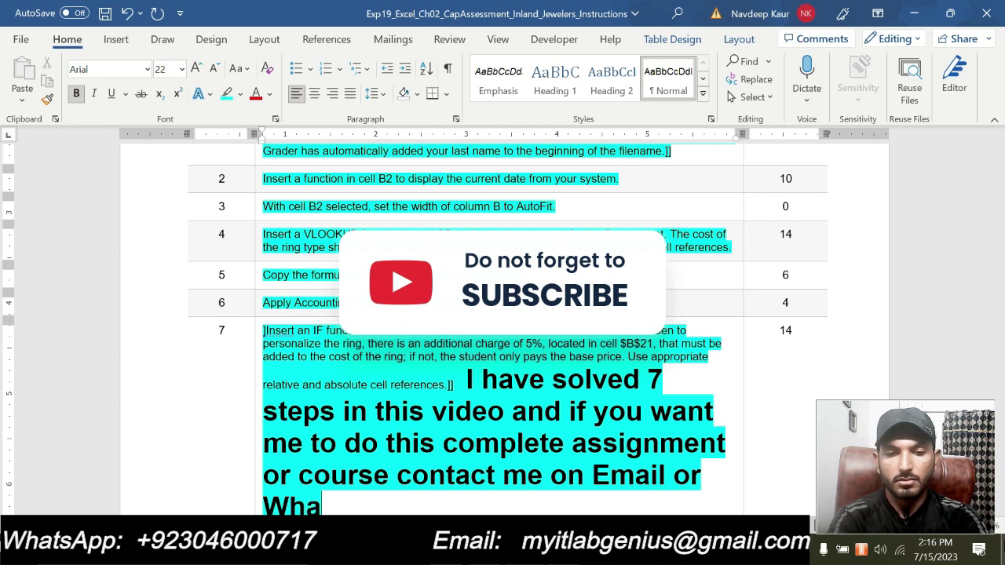
type("tsApp")
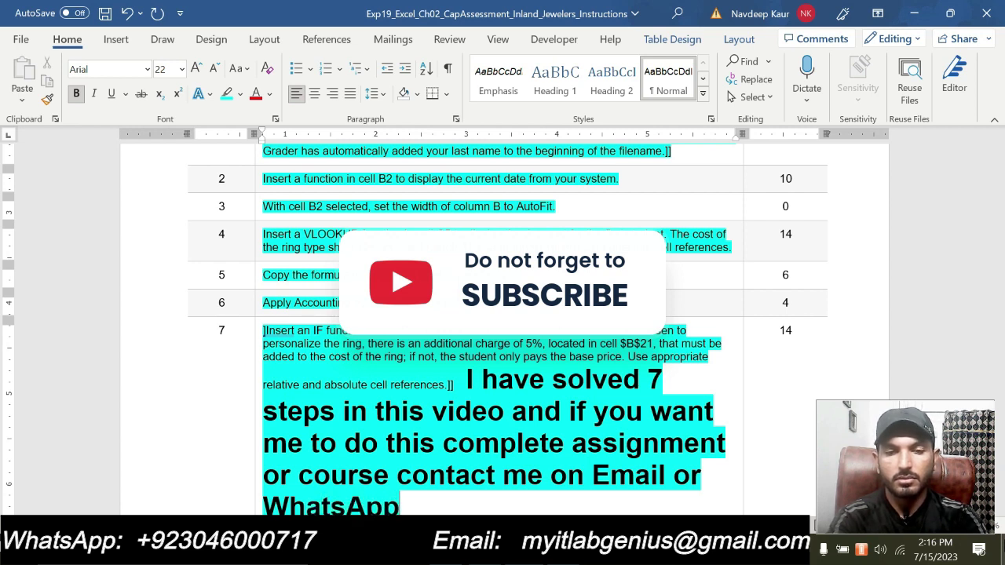
type(" thankyou")
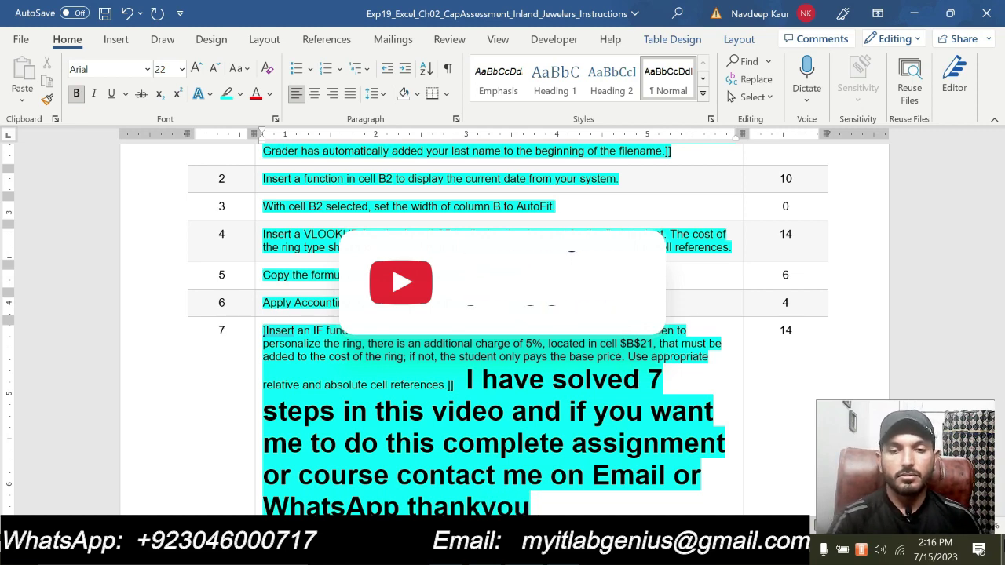
scroll(502, 330, "down", 2)
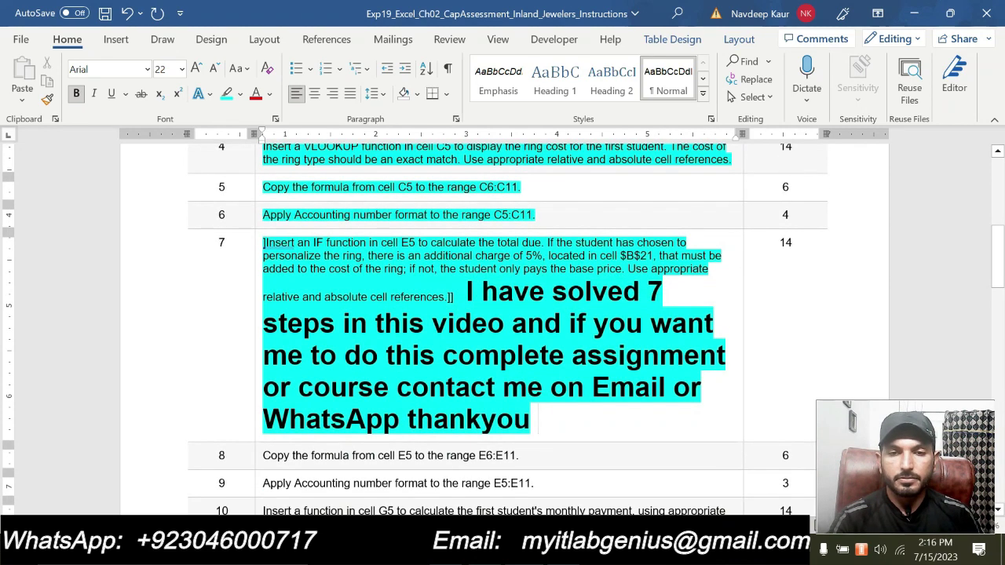